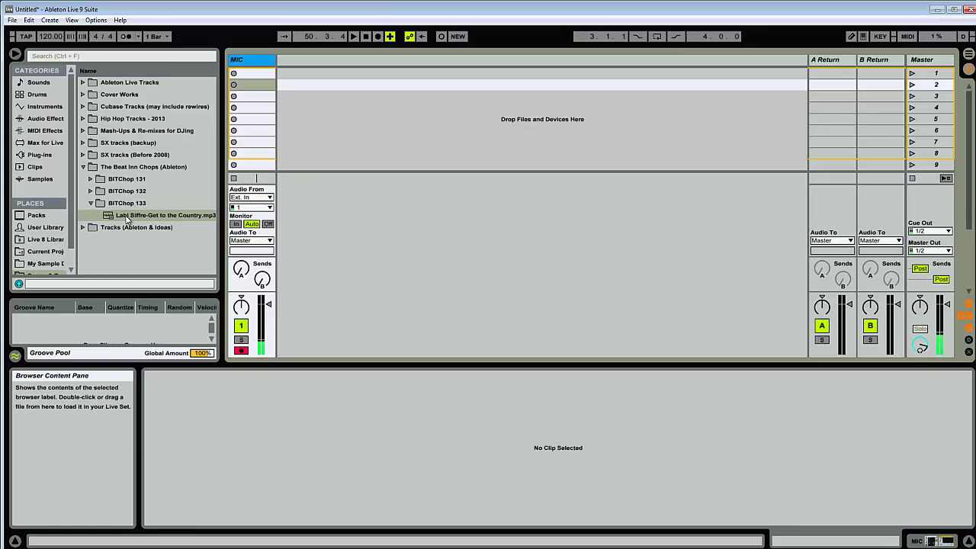
Load Labi Siffre-Get to the Country.mp3 into the first slot of a new audio track and audition it with the start marker at the beginning.
drag(127, 219, 333, 76)
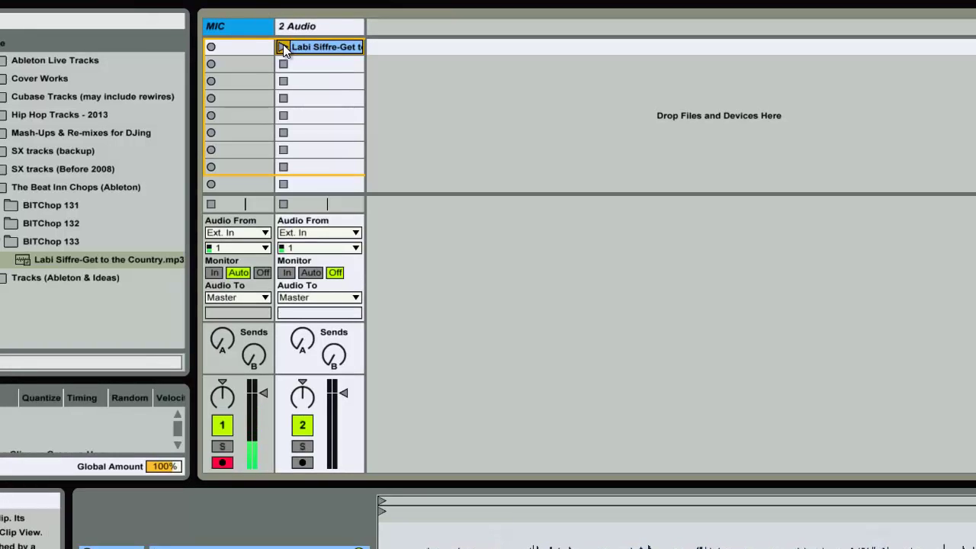
click(282, 46)
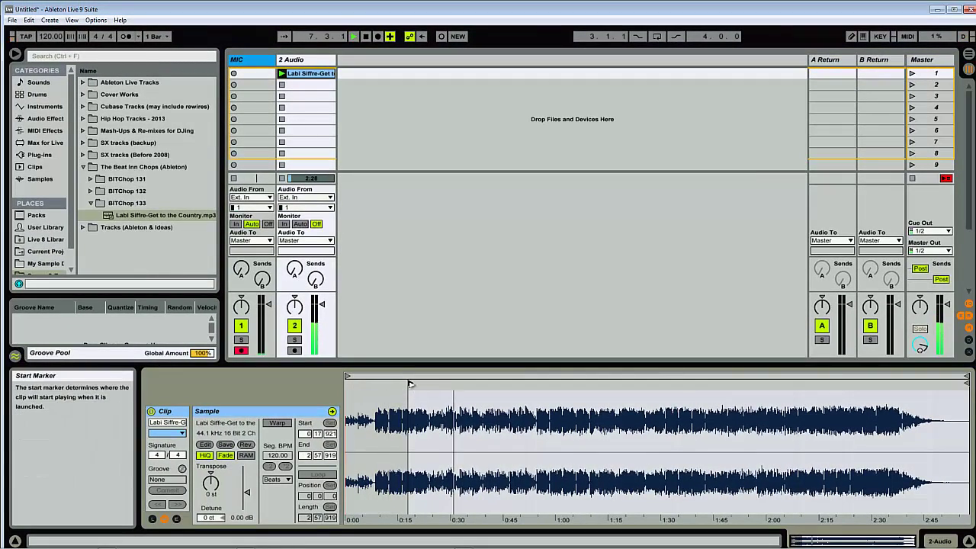
mouse_move(408, 389)
mouse_down()
mouse_move(638, 396)
mouse_move(346, 385)
mouse_up()
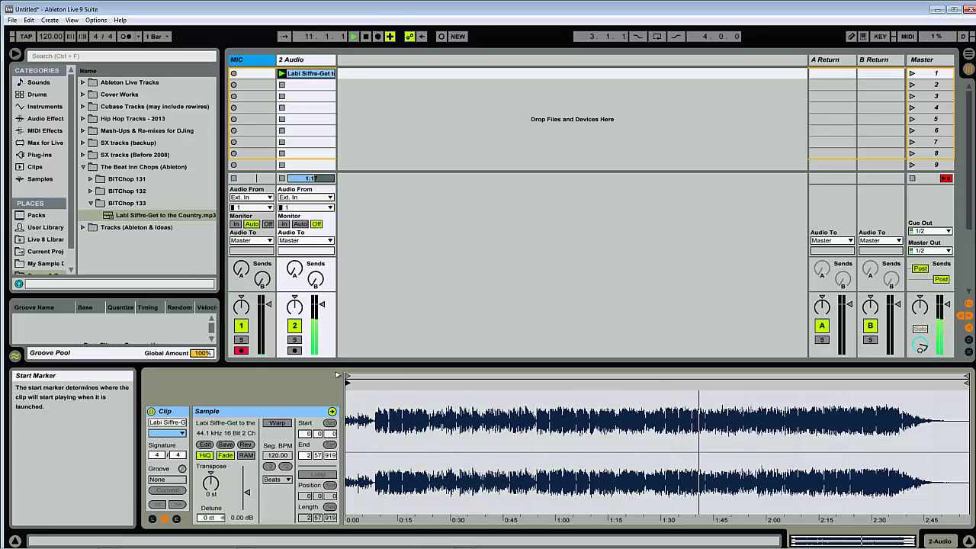
click(281, 85)
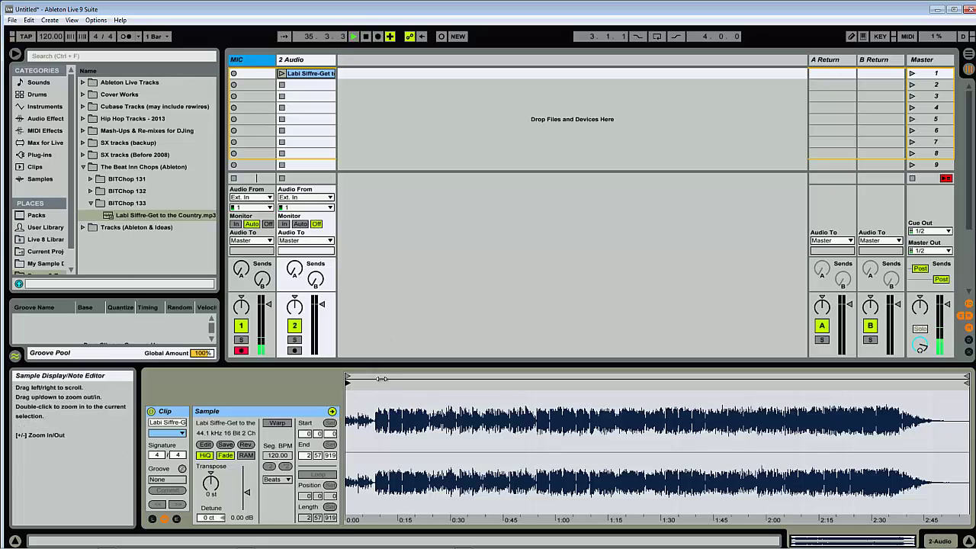
Place the clip's start marker on the downbeat at about 0:09.6, relaunching the clip to check the position.
mouse_move(396, 387)
mouse_down()
mouse_move(414, 391)
mouse_move(399, 383)
mouse_up()
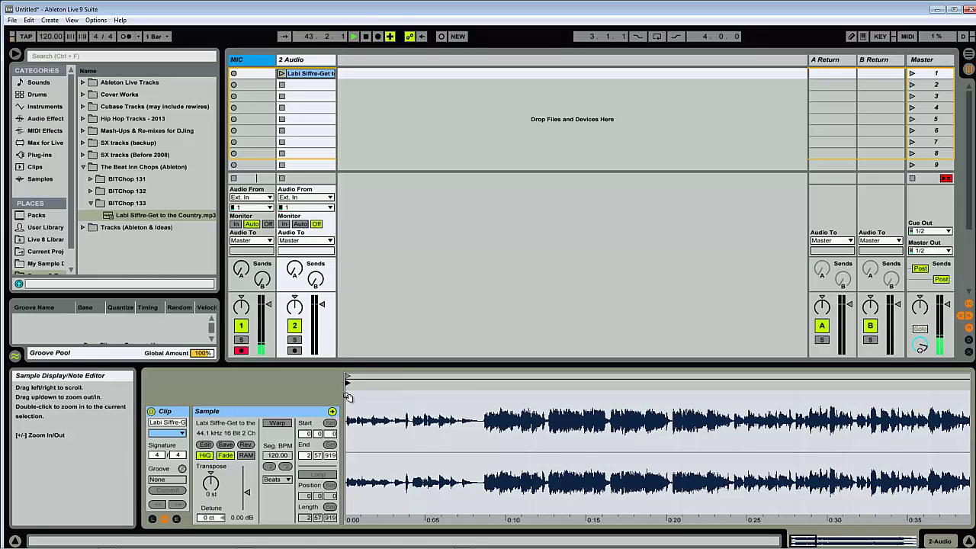
mouse_move(347, 382)
mouse_down()
mouse_move(500, 383)
mouse_move(502, 408)
mouse_up()
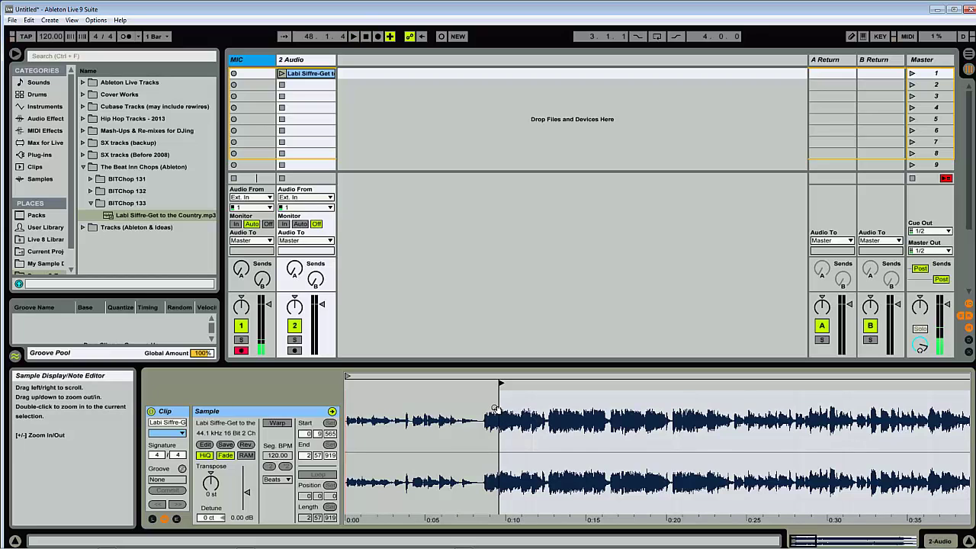
click(281, 73)
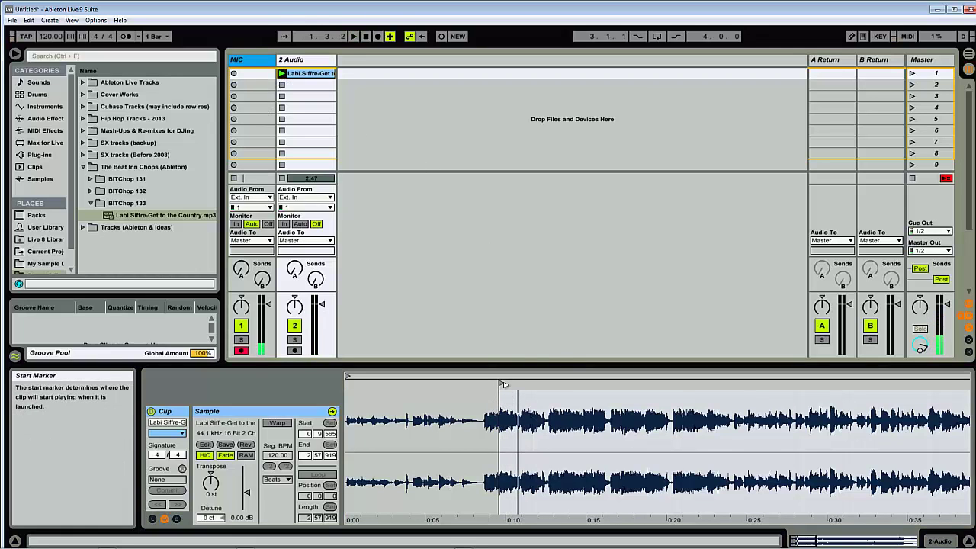
drag(503, 384, 486, 387)
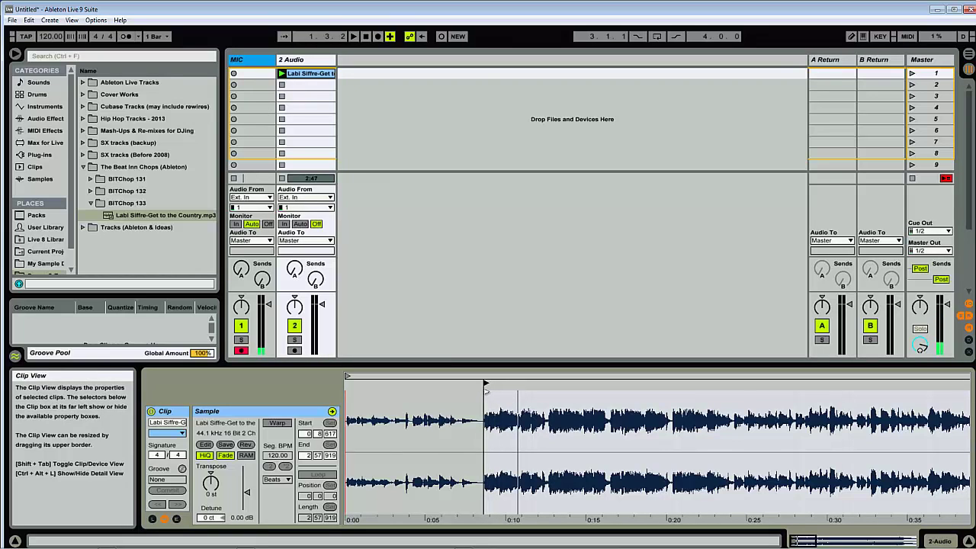
click(281, 74)
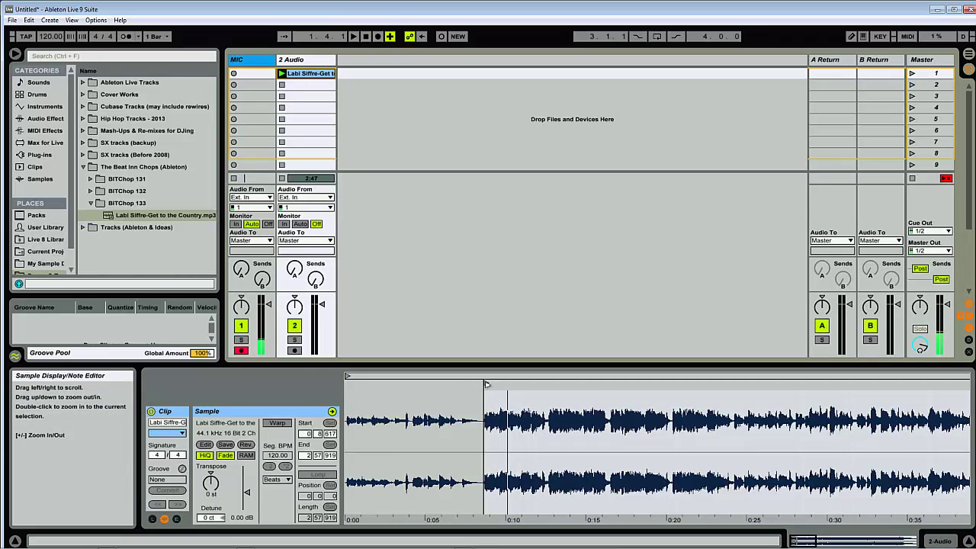
drag(486, 384, 501, 383)
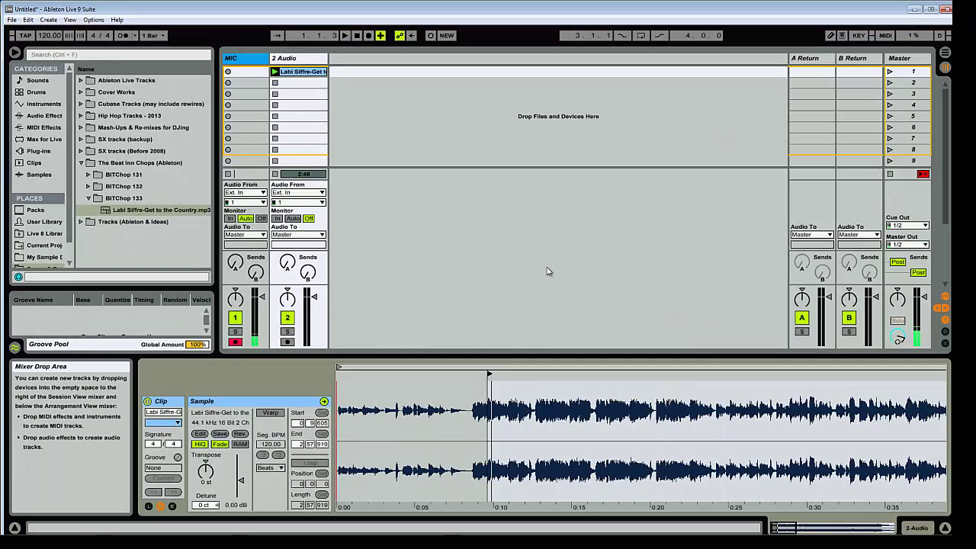
Play the clip from its start marker, tap the tempo in time with the beat, and stop playback.
key(space)
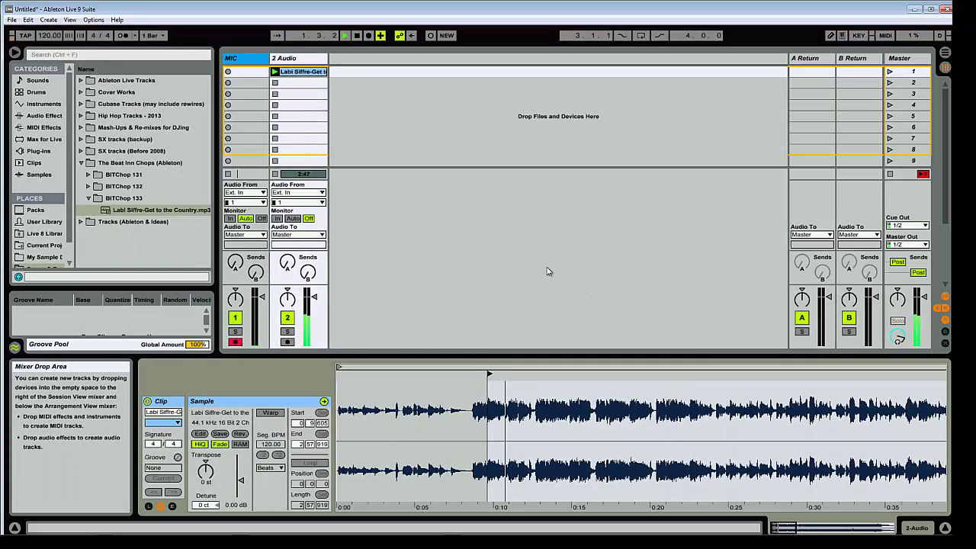
key(t)
key(t)
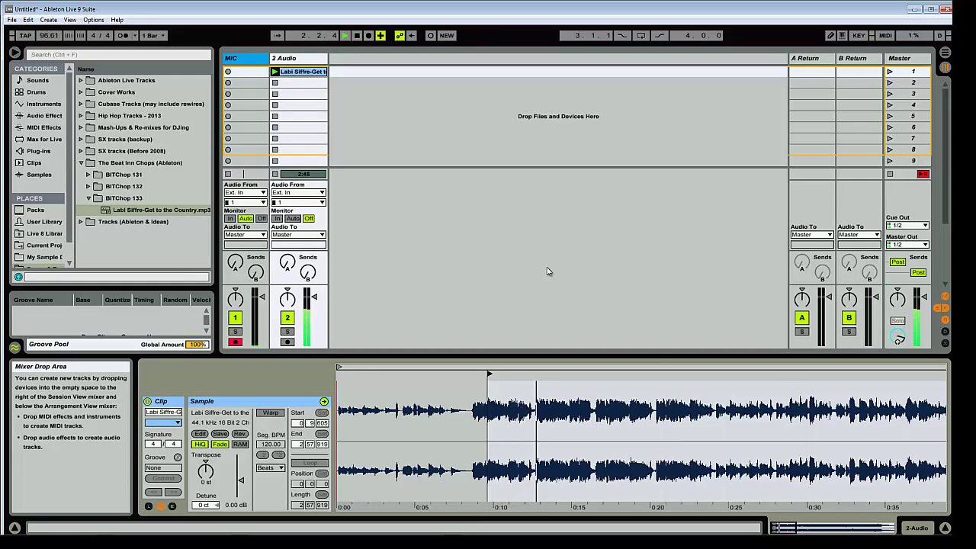
key(t)
key(t)
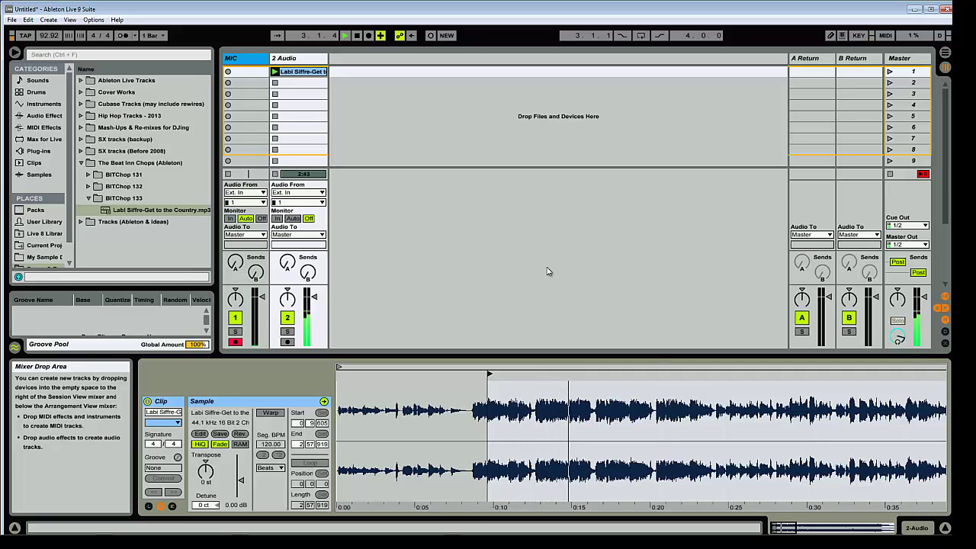
key(t)
key(t)
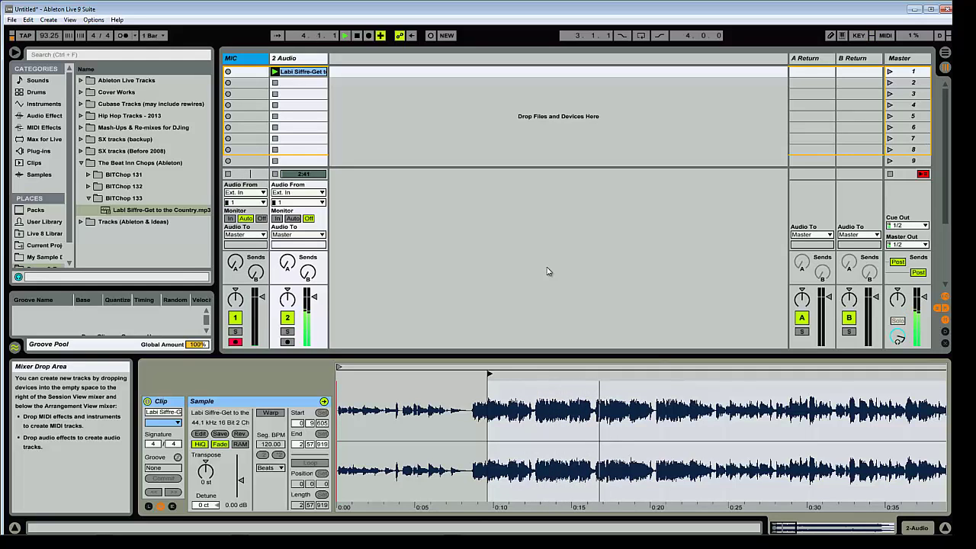
key(t)
key(t)
key(t)
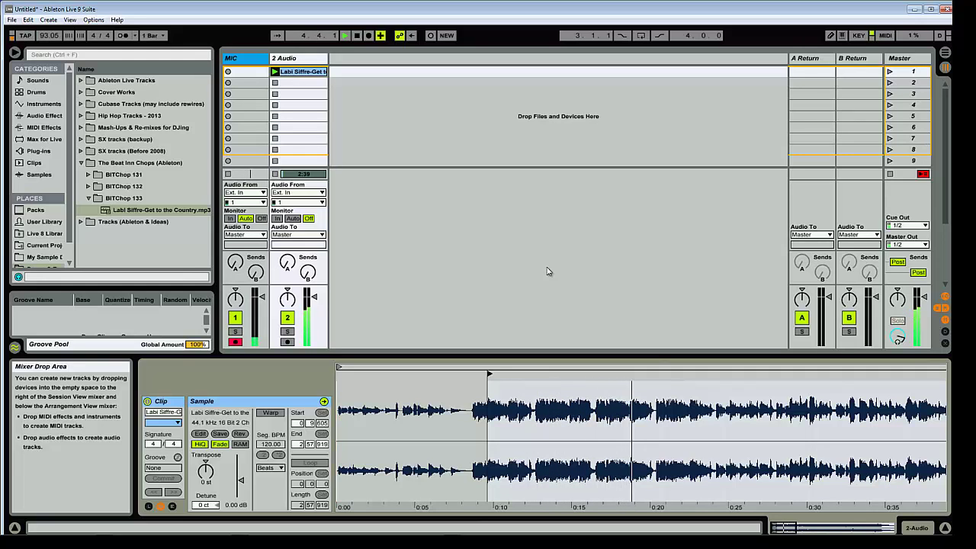
key(t)
key(t)
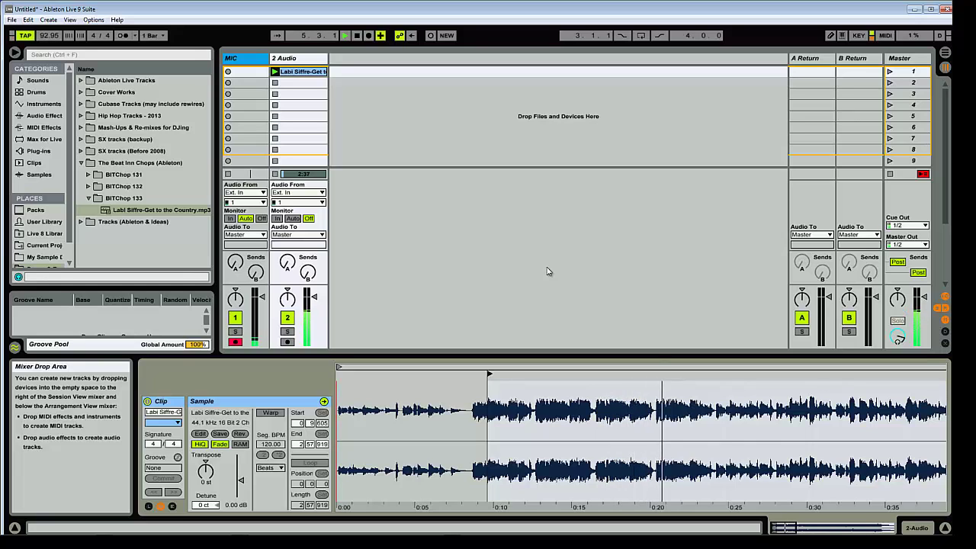
key(space)
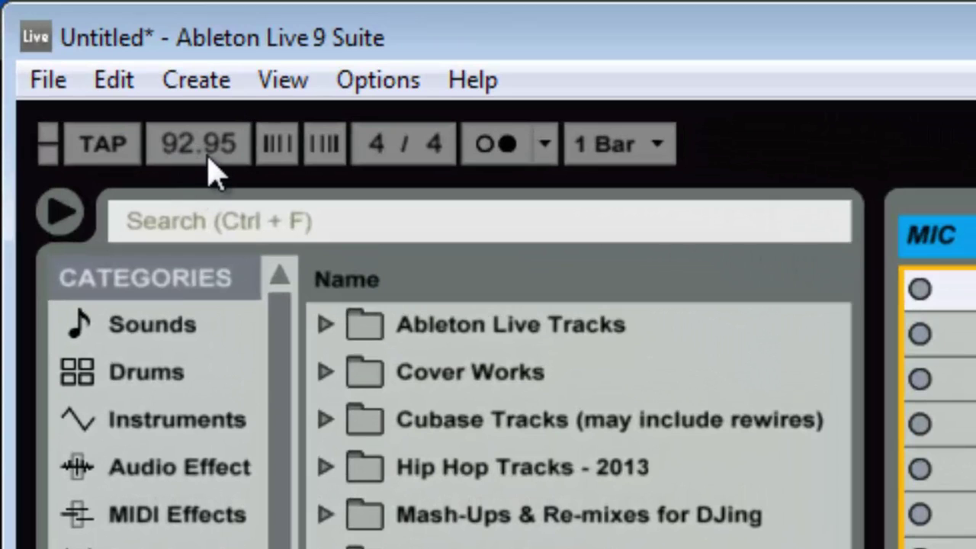
Set the song tempo to 93 BPM and turn on the metronome.
click(187, 156)
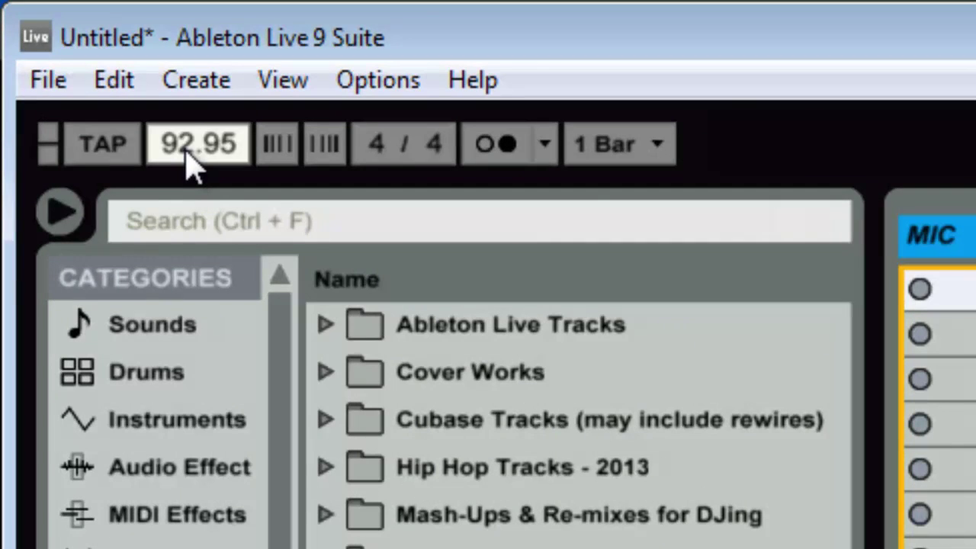
text(93)
key(Return)
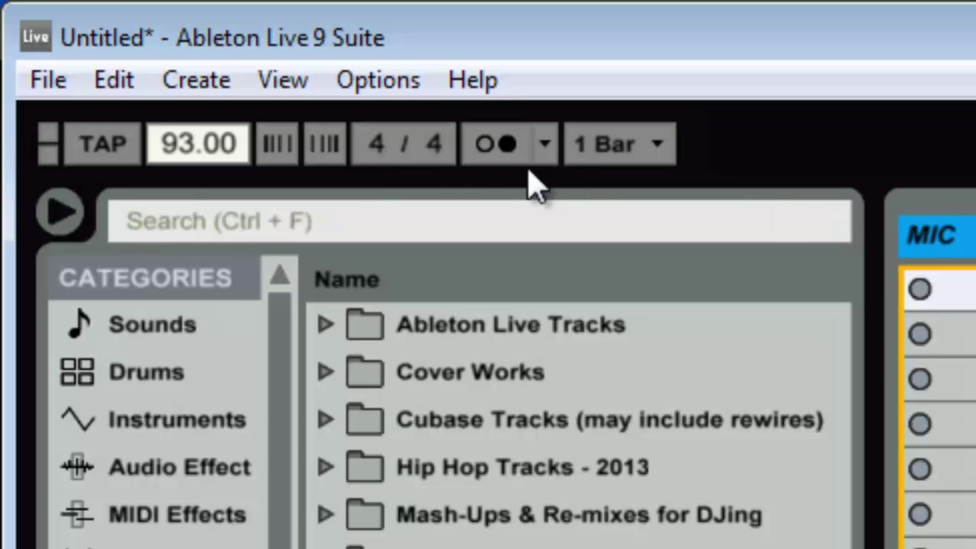
click(497, 146)
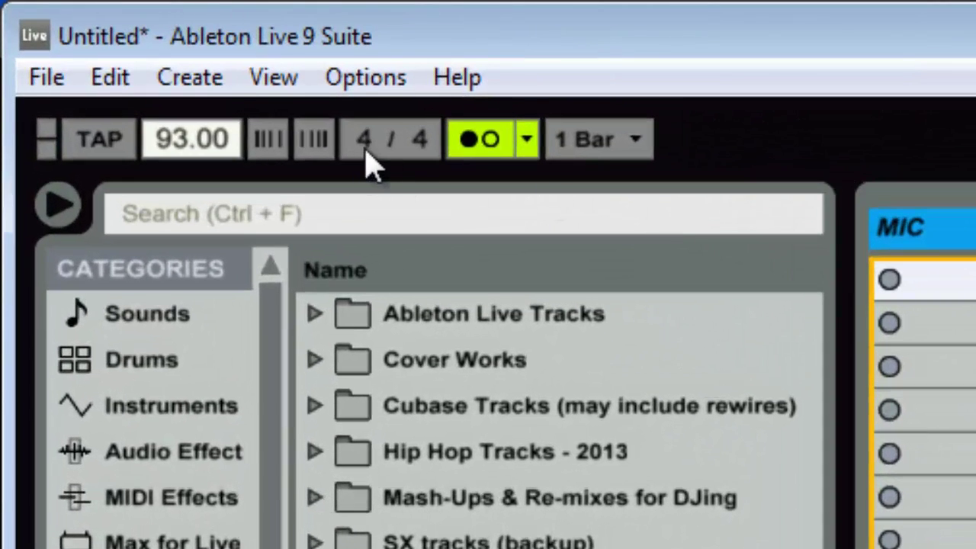
Set the time signature to 3/4.
click(365, 145)
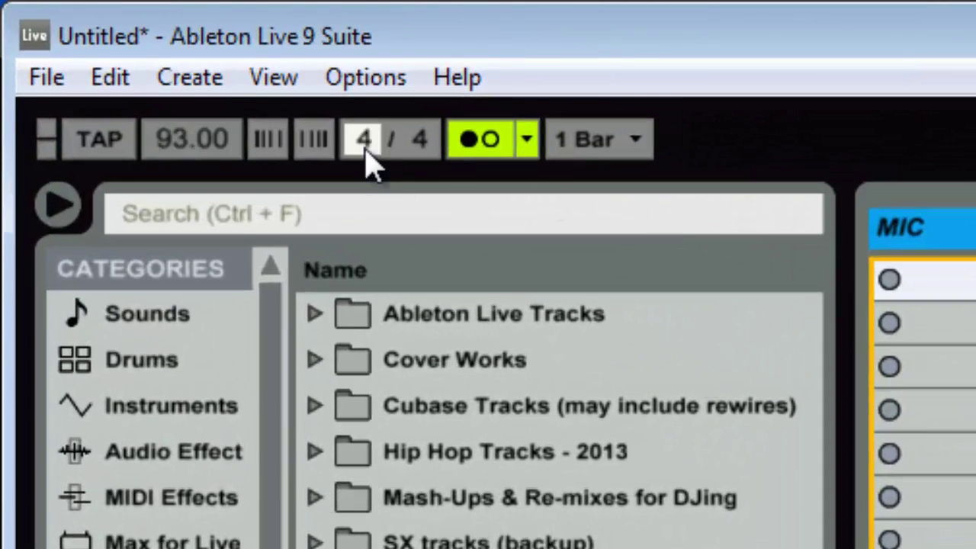
text(3)
key(Return)
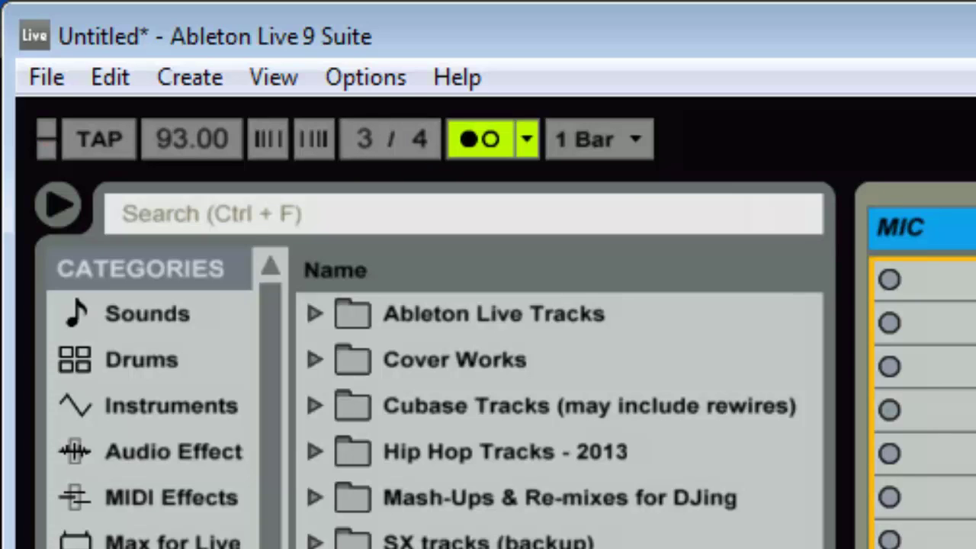
Set the song tempo to 92 BPM and return the time signature to 4/4.
click(181, 147)
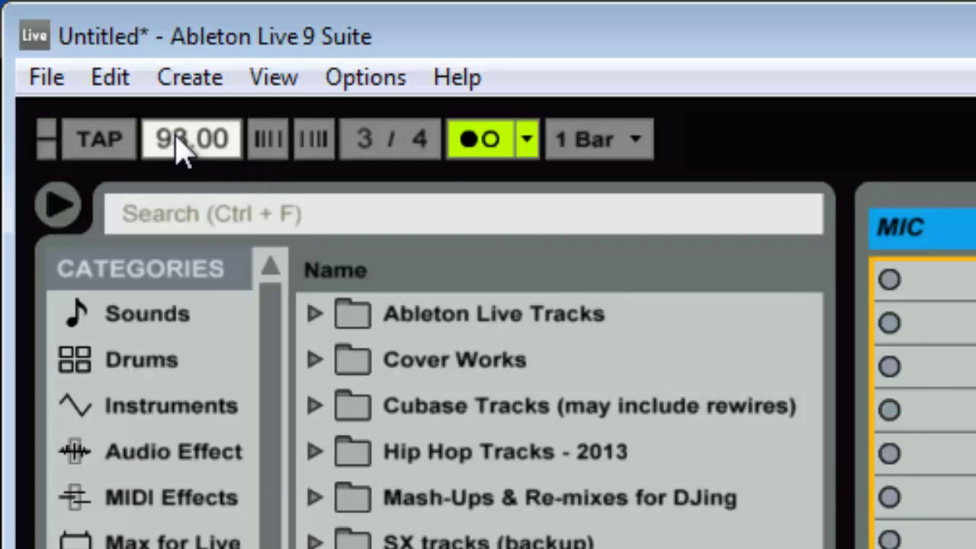
text(98)
key(Return)
text(92)
key(Return)
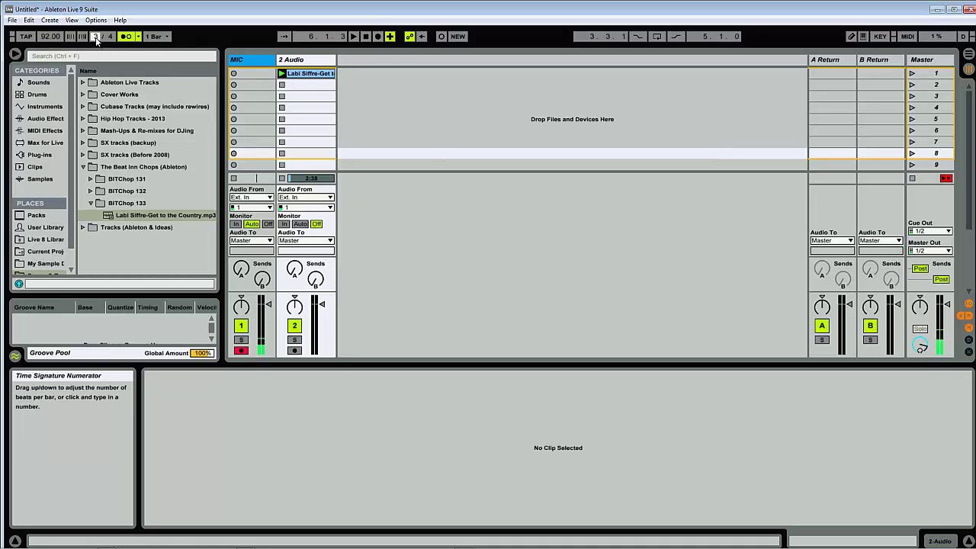
drag(96, 36, 96, 30)
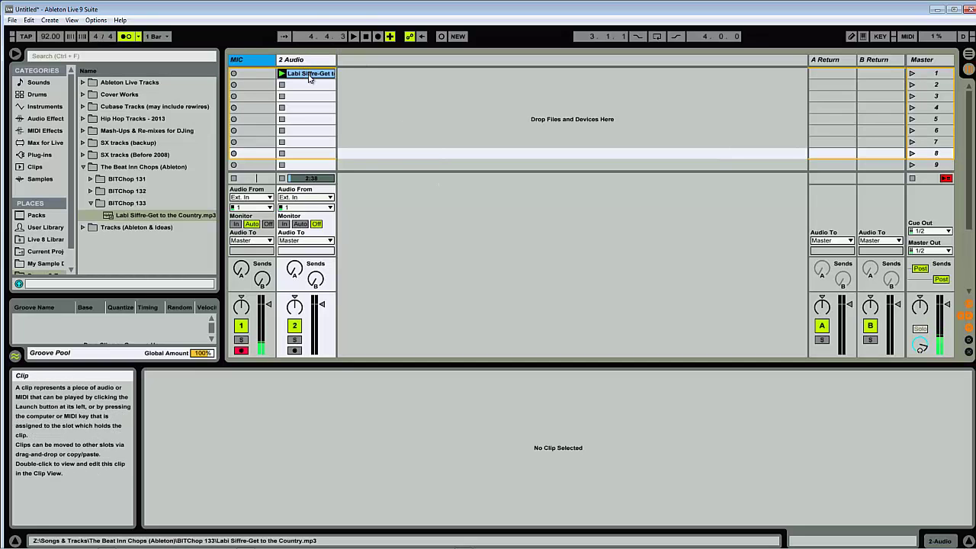
Enable Warp on the Labi Siffre clip and add a warp marker at the downbeat beside its start marker.
click(309, 77)
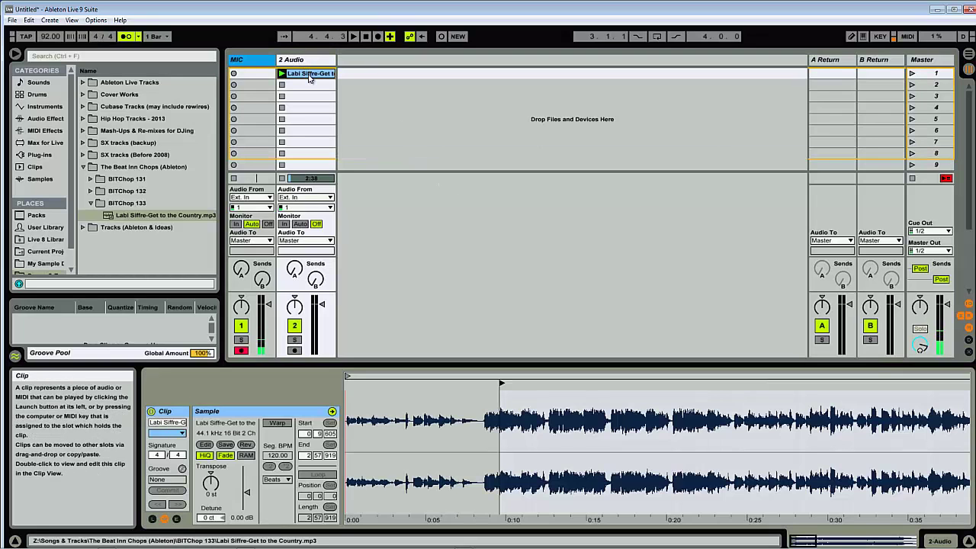
click(278, 424)
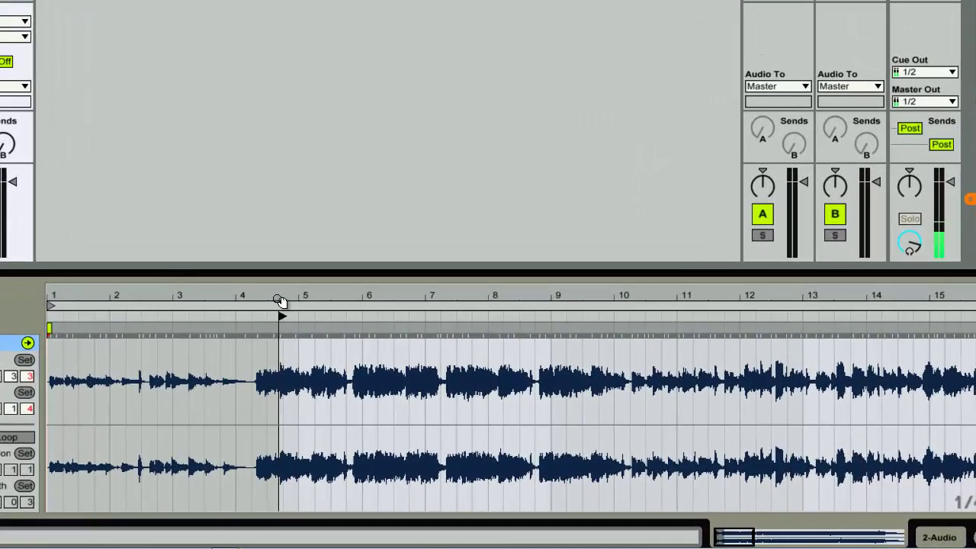
drag(280, 300, 277, 309)
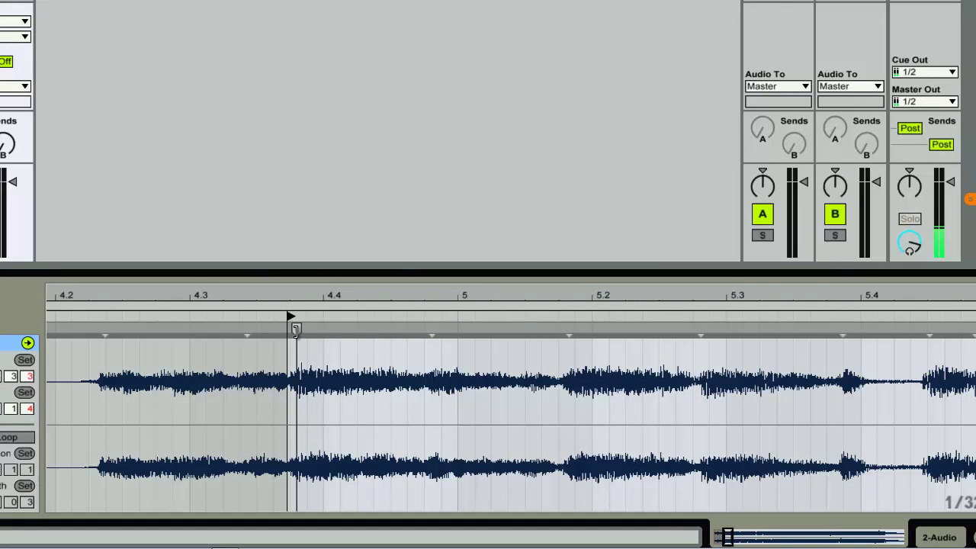
double_click(295, 330)
drag(253, 294, 253, 294)
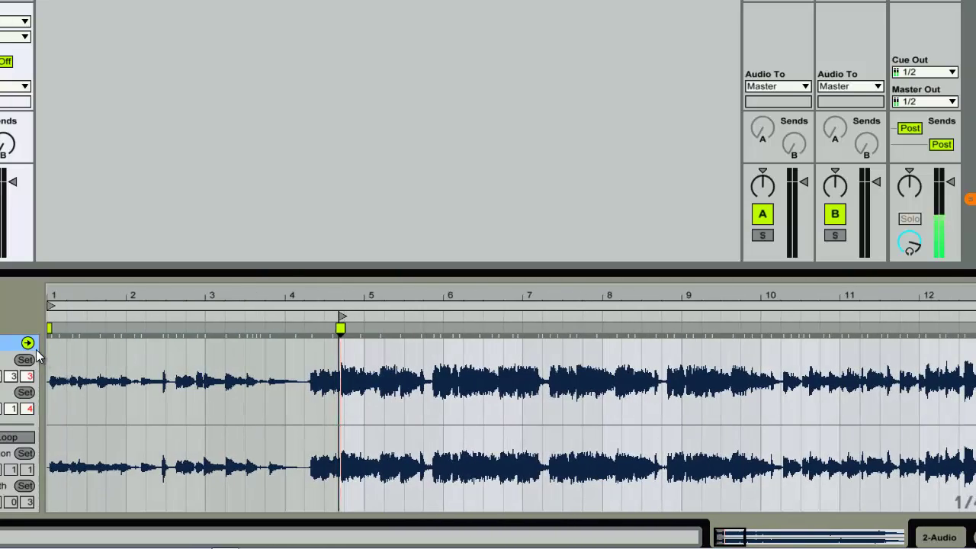
Delete the warp marker at the very beginning of the sample.
right_click(49, 328)
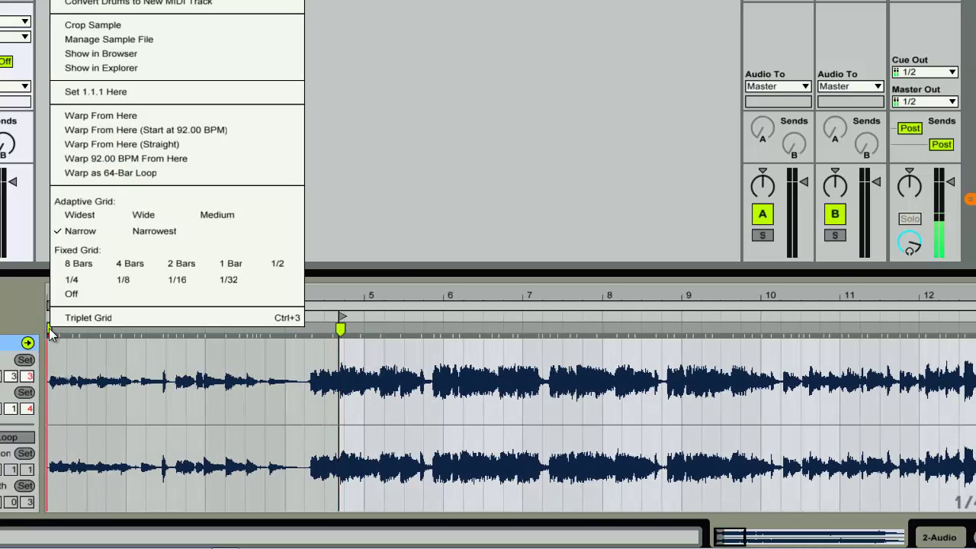
click(455, 136)
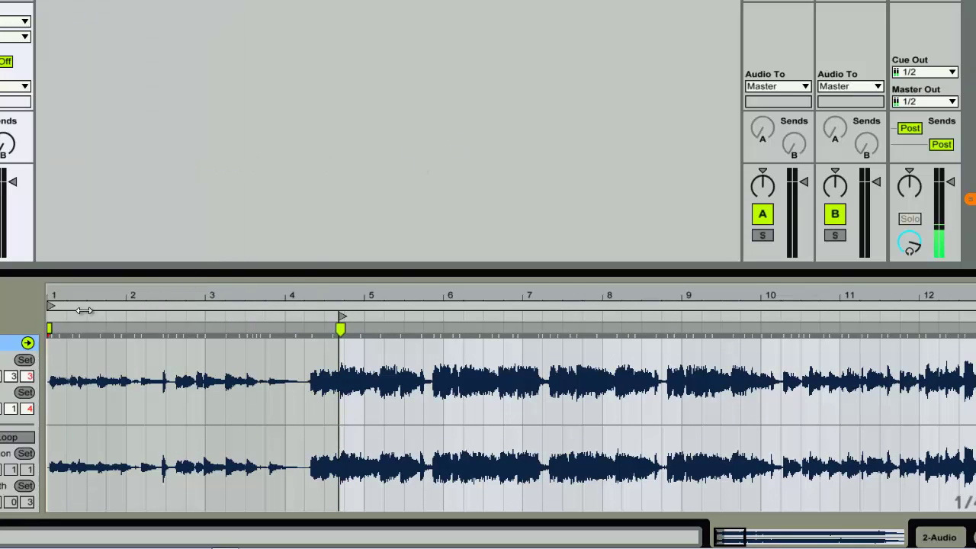
double_click(50, 328)
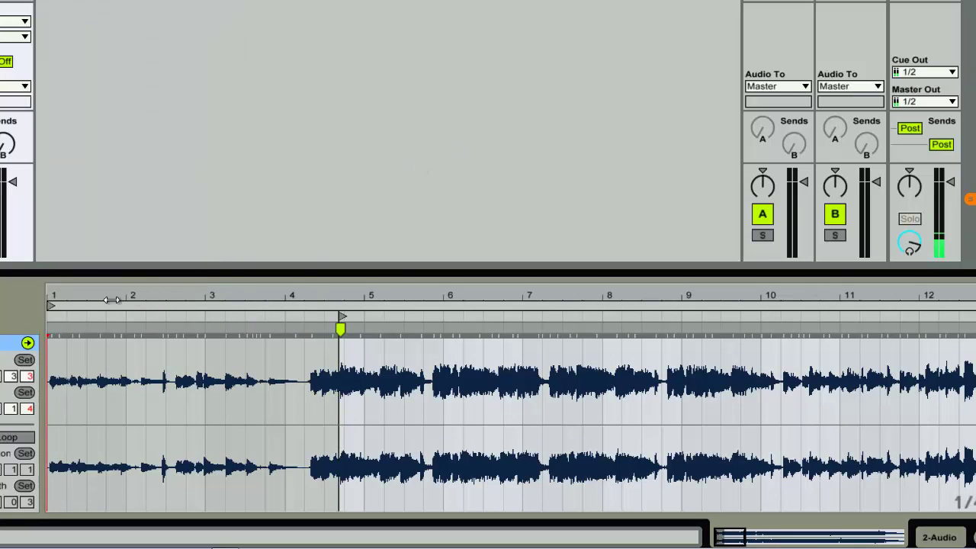
Set the warp marker at the Labi Siffre clip's downbeat as position 1.1.1.
right_click(339, 330)
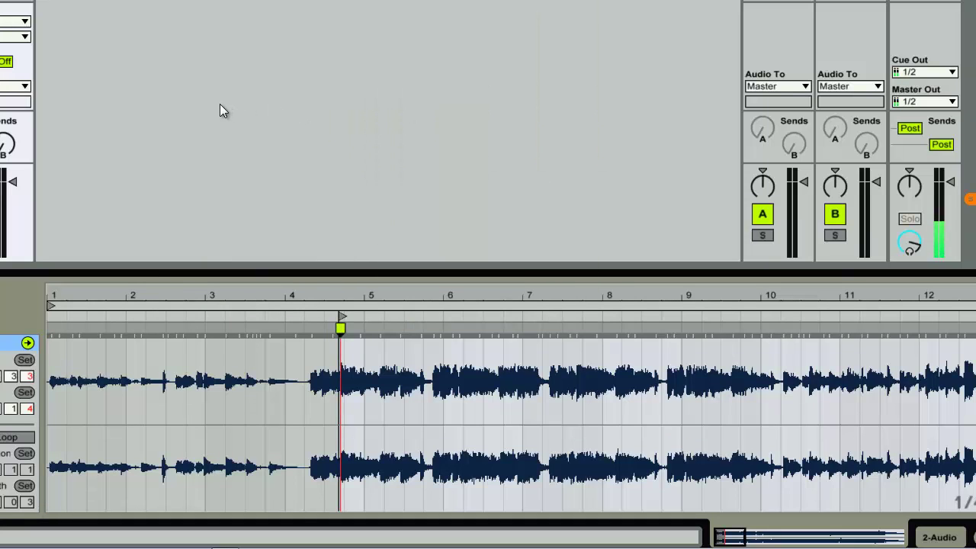
click(219, 104)
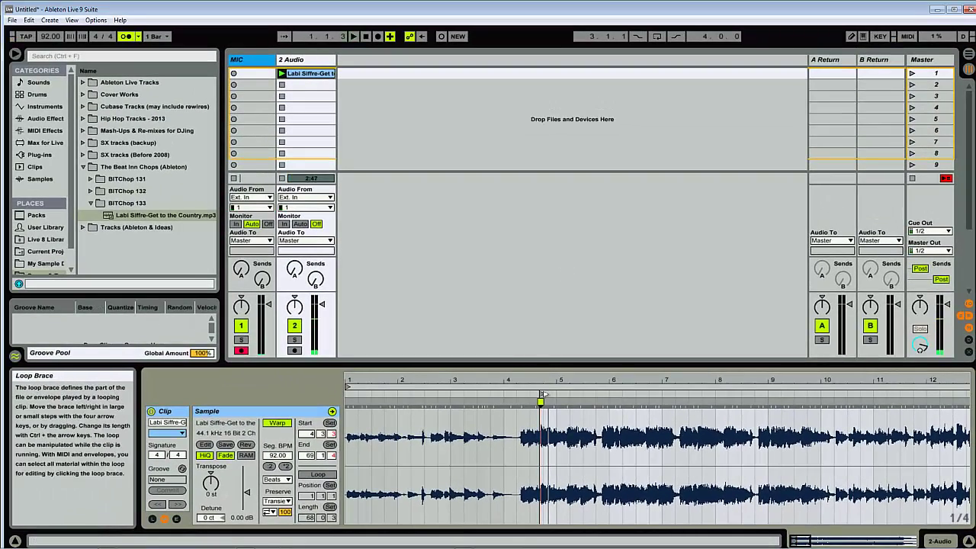
right_click(540, 400)
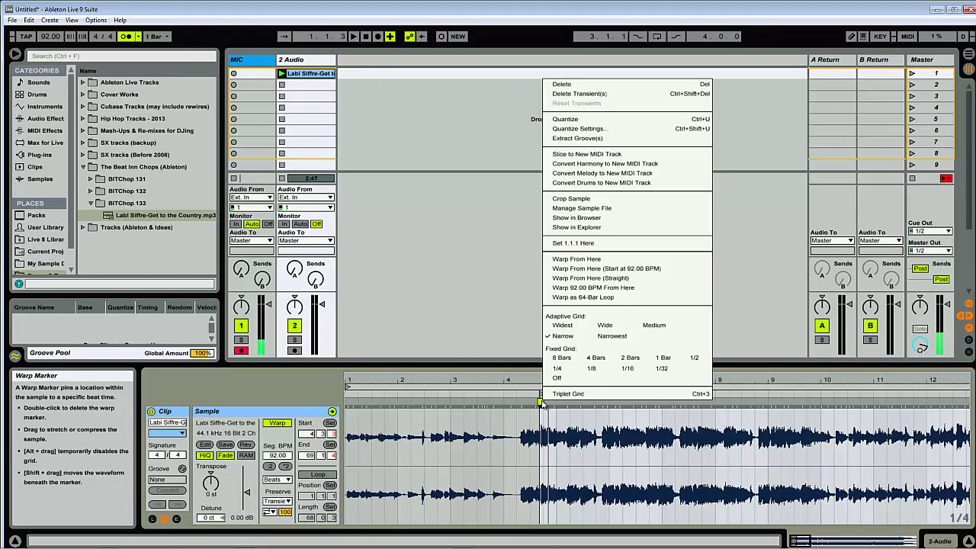
click(566, 245)
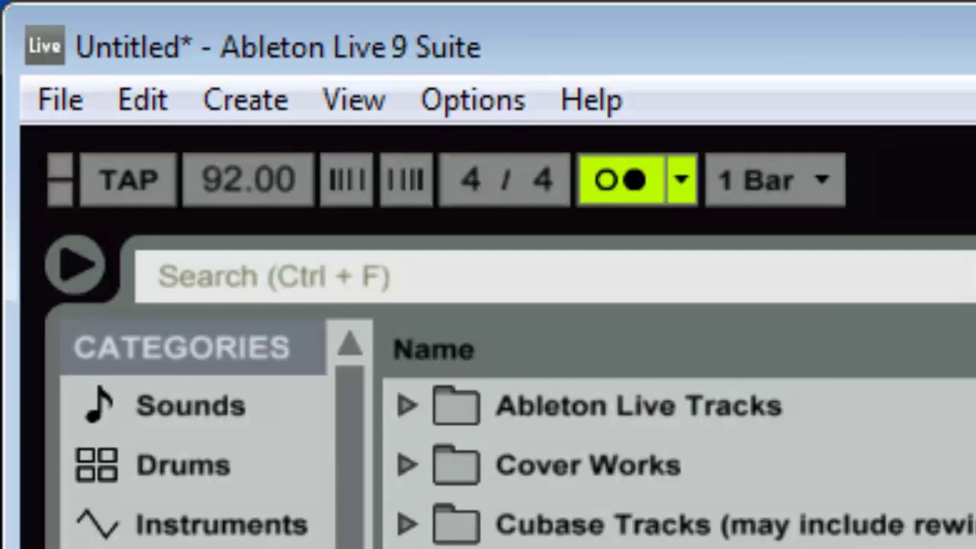
Set the song tempo to 96 BPM.
click(229, 189)
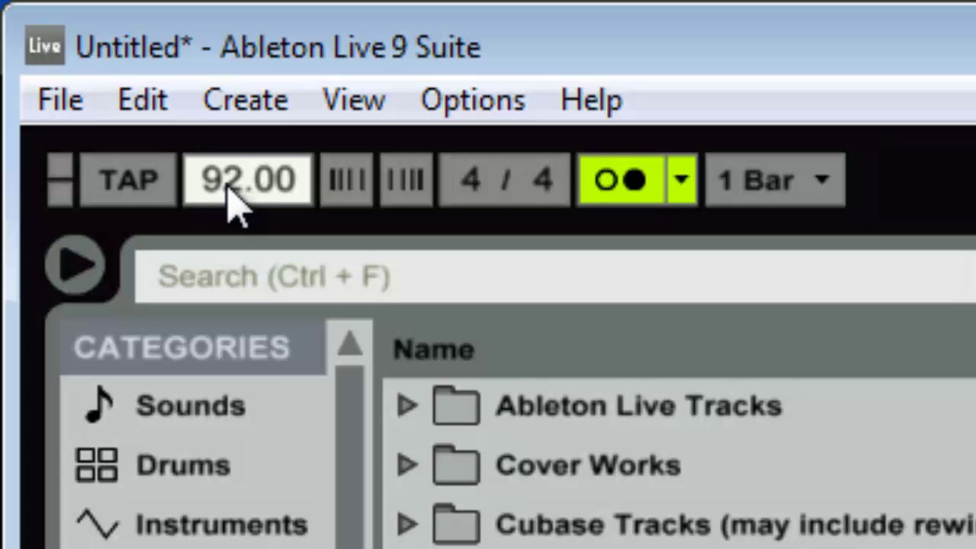
text(9)
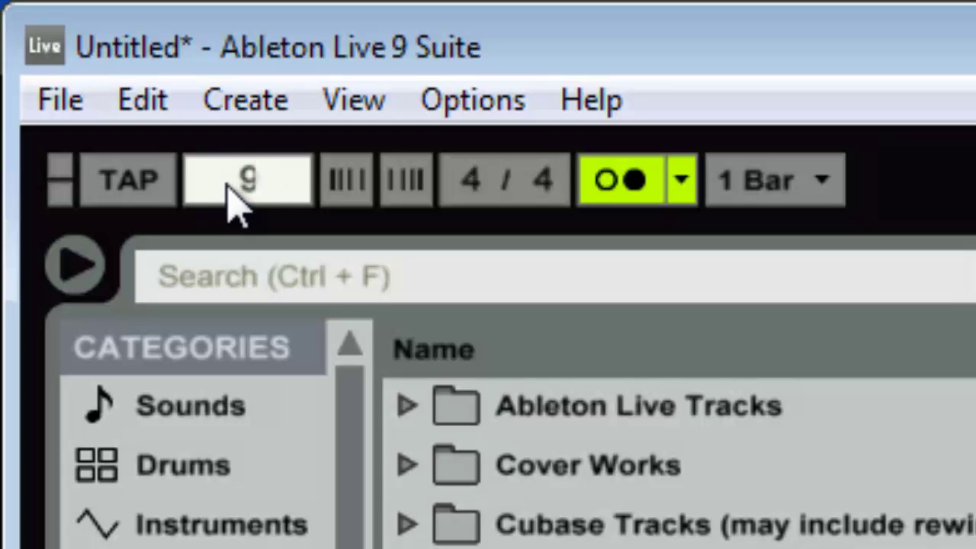
text(6)
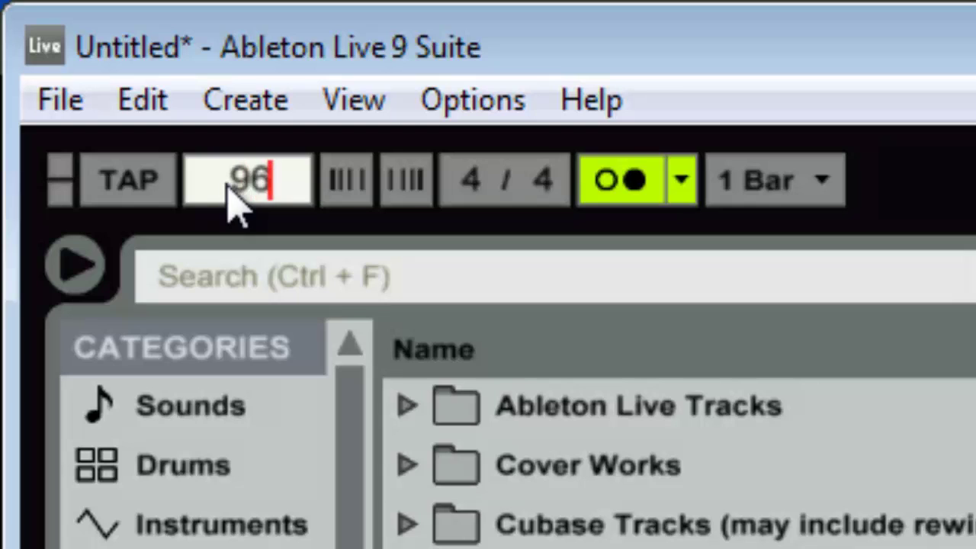
key(Return)
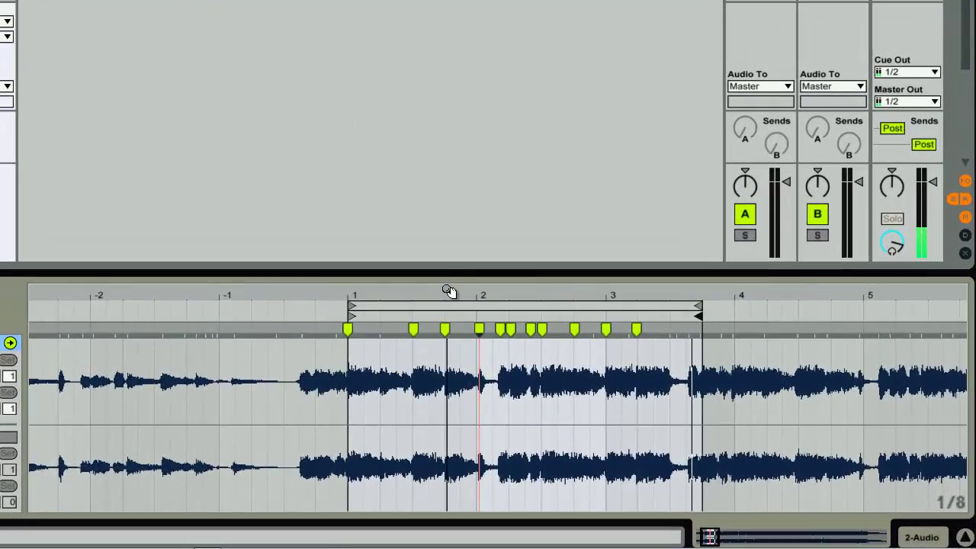
Launch the Labi Siffre clip and add a warp marker at beat 1.2.
drag(590, 361, 590, 364)
drag(448, 292, 450, 292)
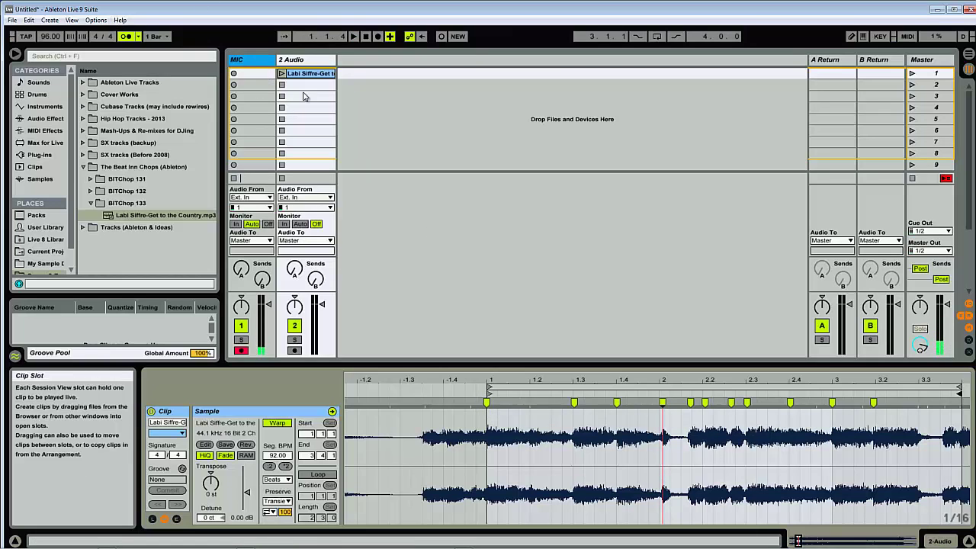
click(281, 73)
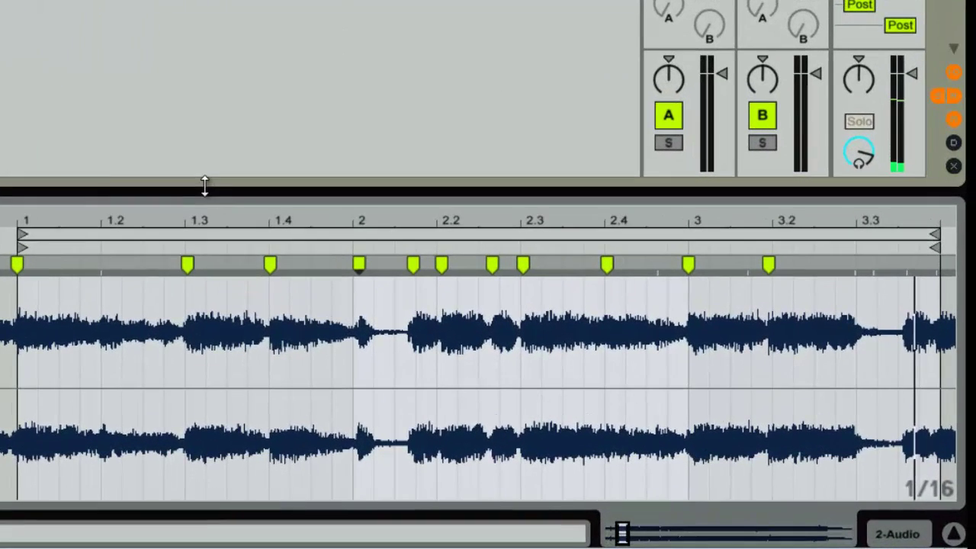
double_click(174, 288)
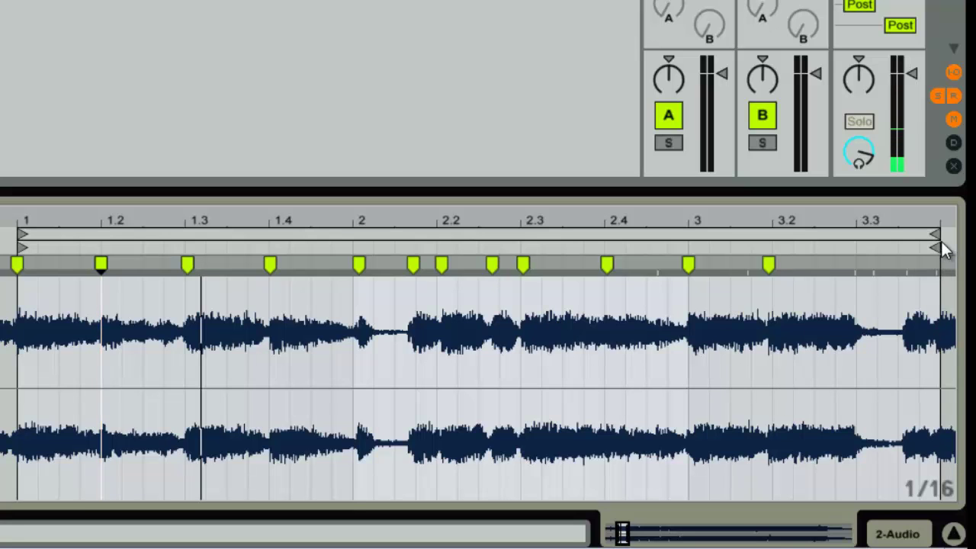
Pull the clip's end marker and loop end back to the hit at about 3.3.3.
drag(888, 219, 889, 216)
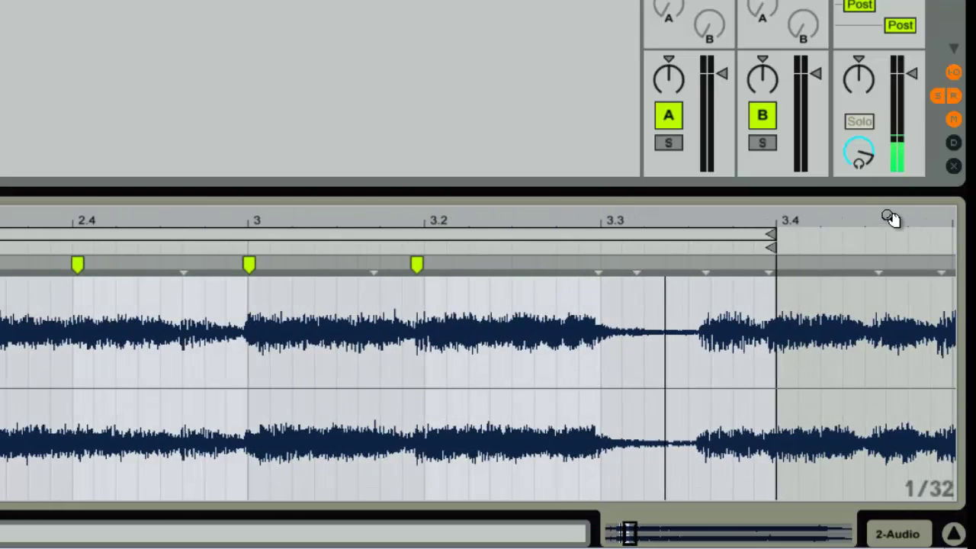
mouse_move(767, 249)
mouse_down()
mouse_move(688, 263)
mouse_move(682, 251)
mouse_move(692, 260)
mouse_up()
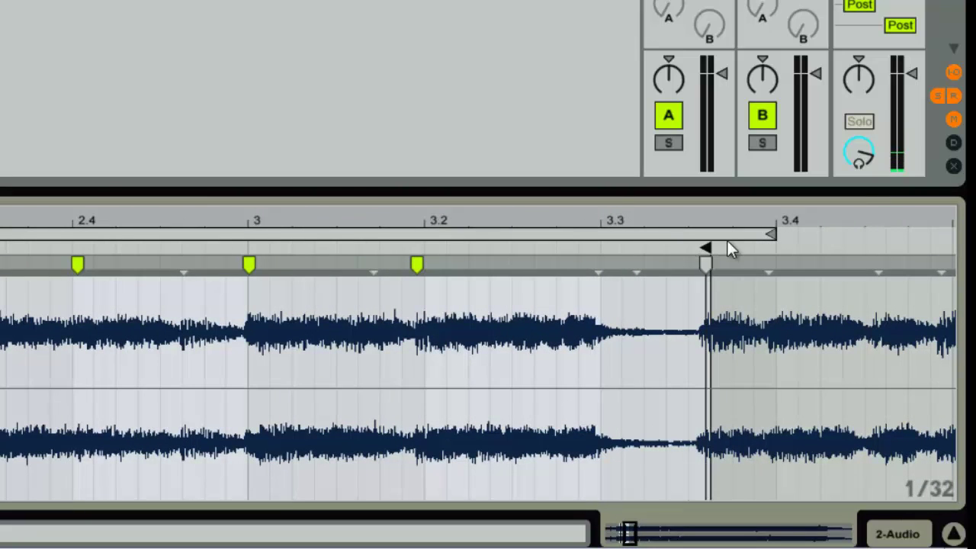
drag(778, 232, 714, 246)
key(plus)
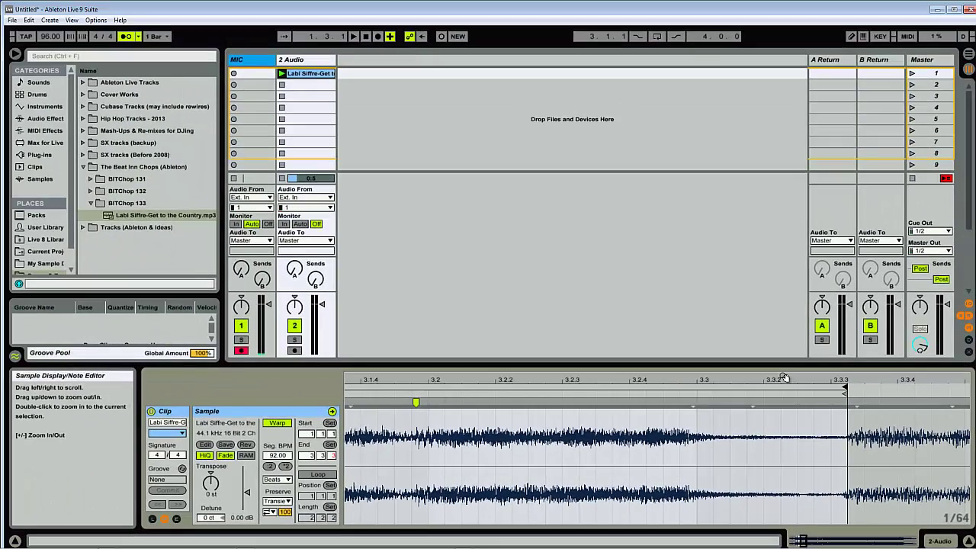
mouse_move(702, 310)
mouse_down()
mouse_move(702, 293)
mouse_move(702, 310)
mouse_up()
drag(785, 378, 784, 374)
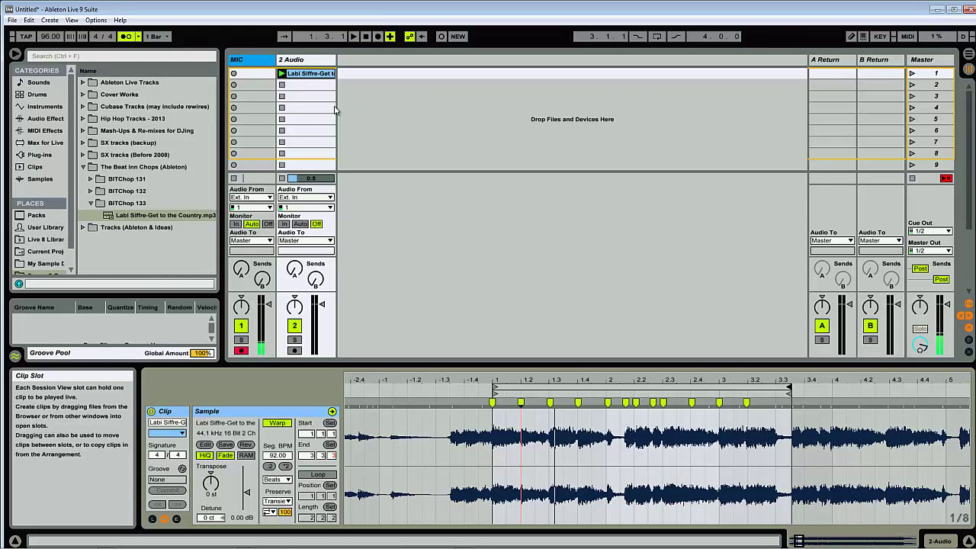
Slice the Labi Siffre clip to a new MIDI track, one slice per Warp Marker, using the Proper Chopper! slicing preset.
right_click(311, 74)
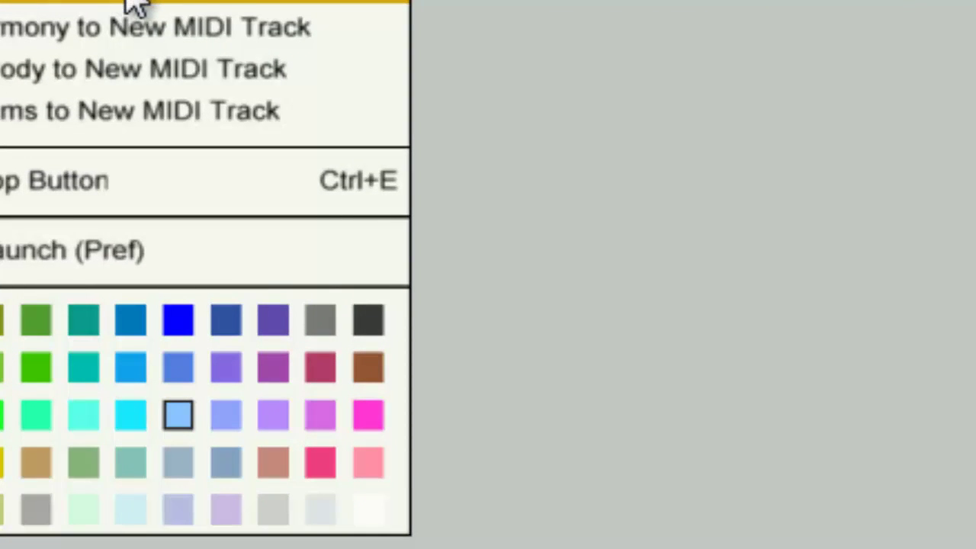
click(153, 6)
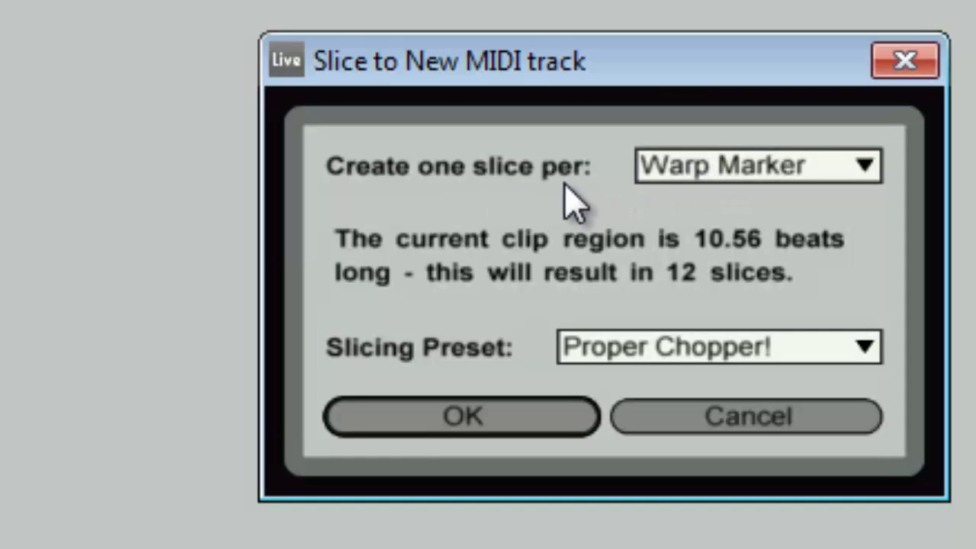
click(750, 165)
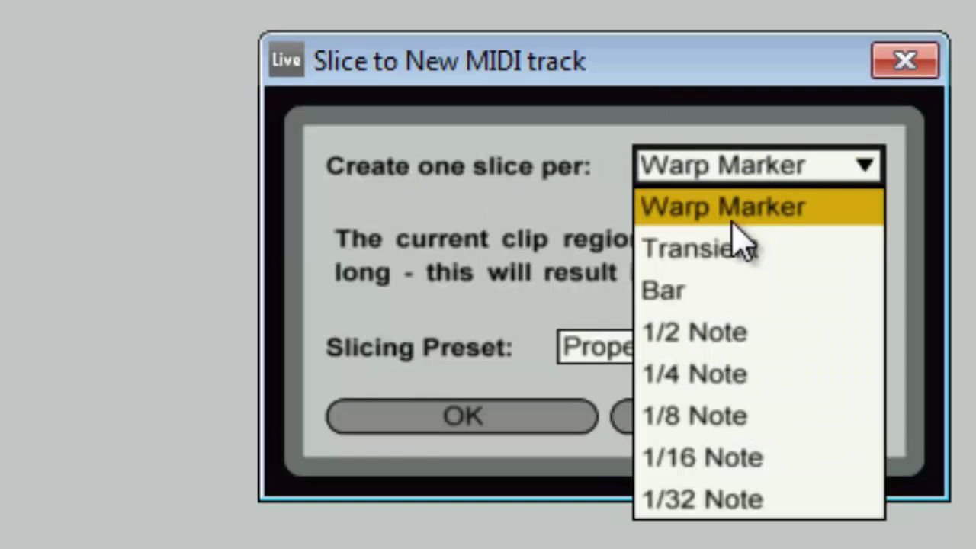
click(733, 199)
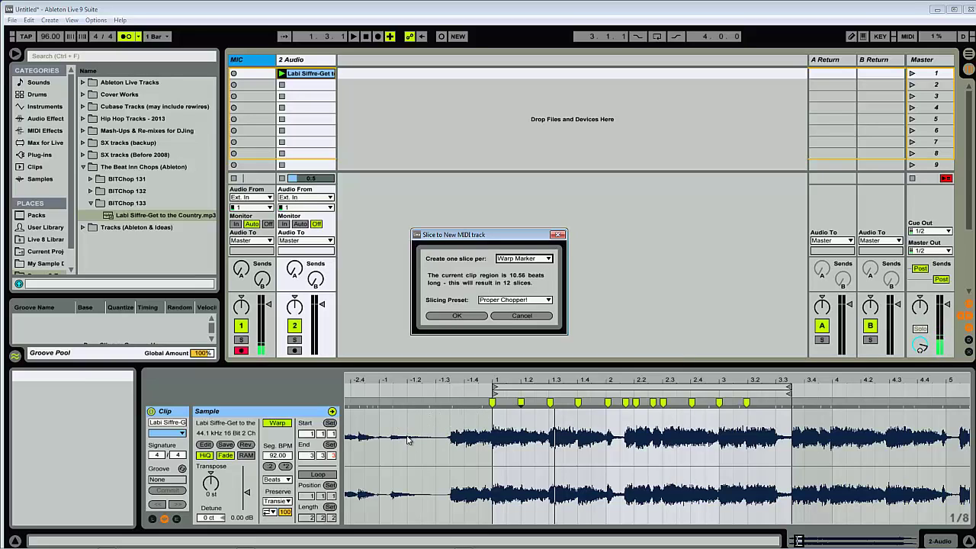
click(528, 259)
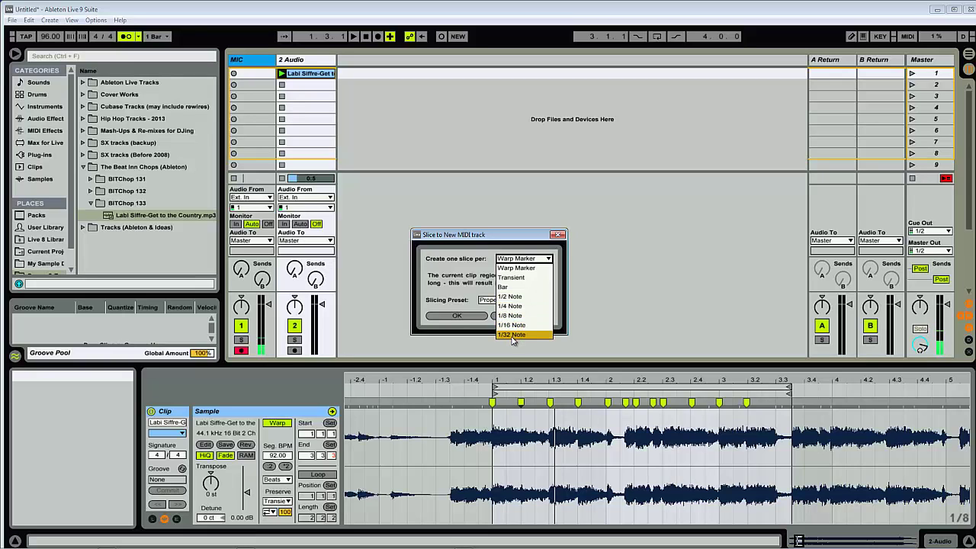
click(516, 261)
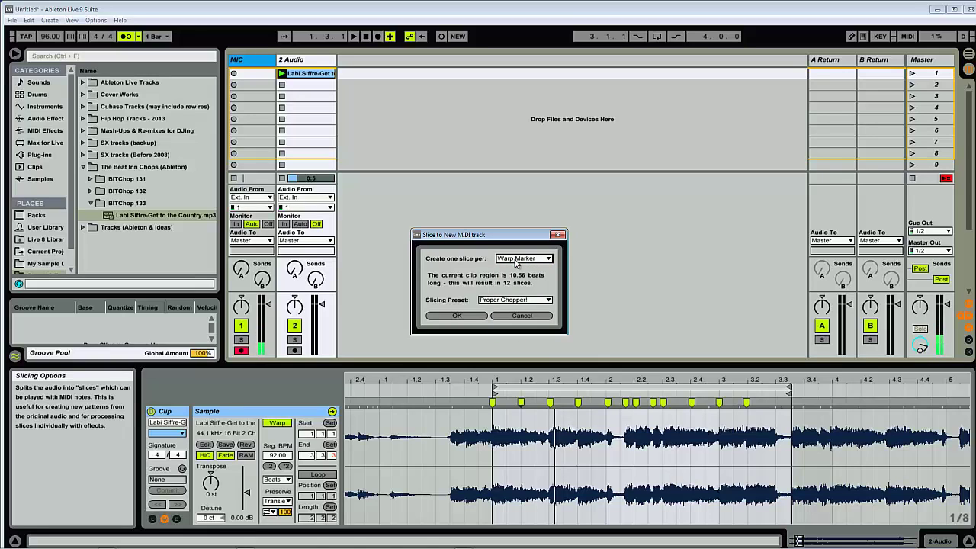
click(492, 300)
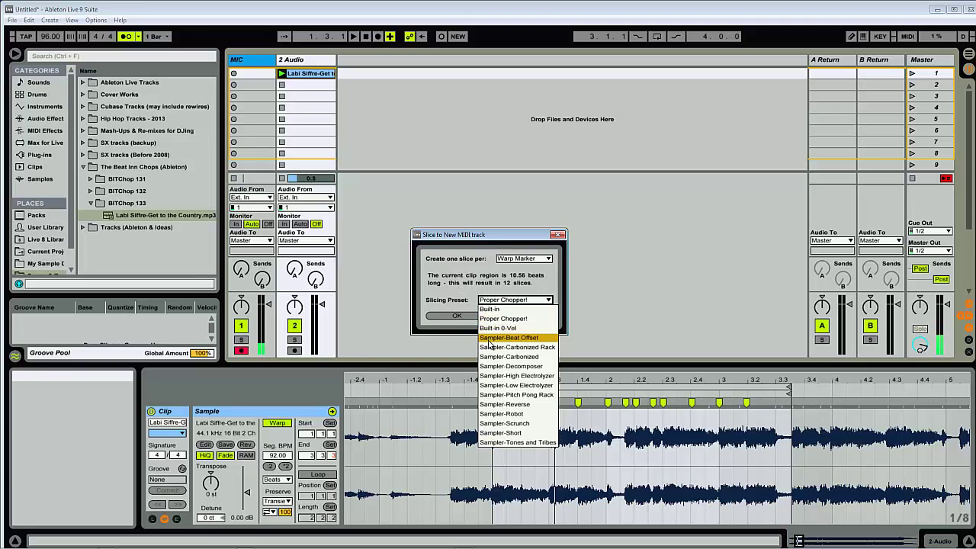
click(477, 284)
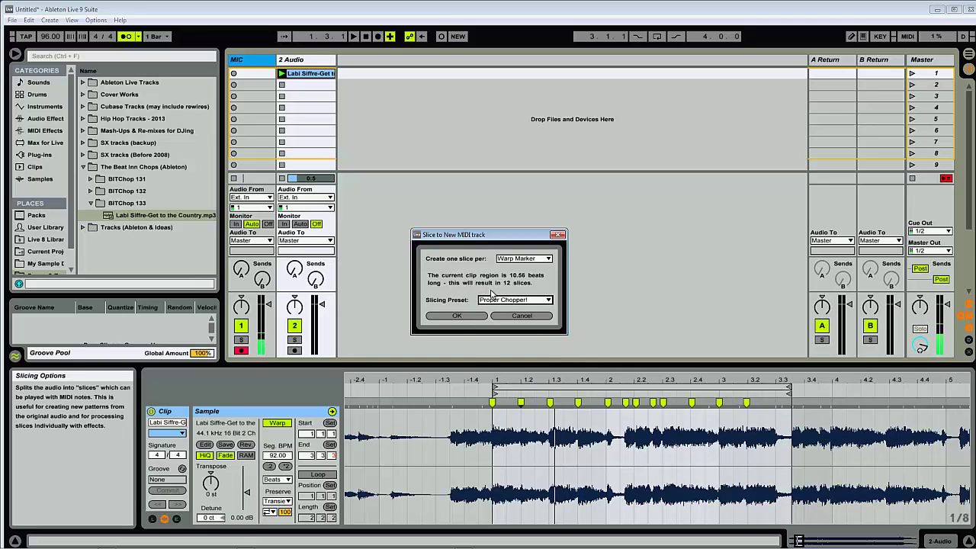
click(453, 317)
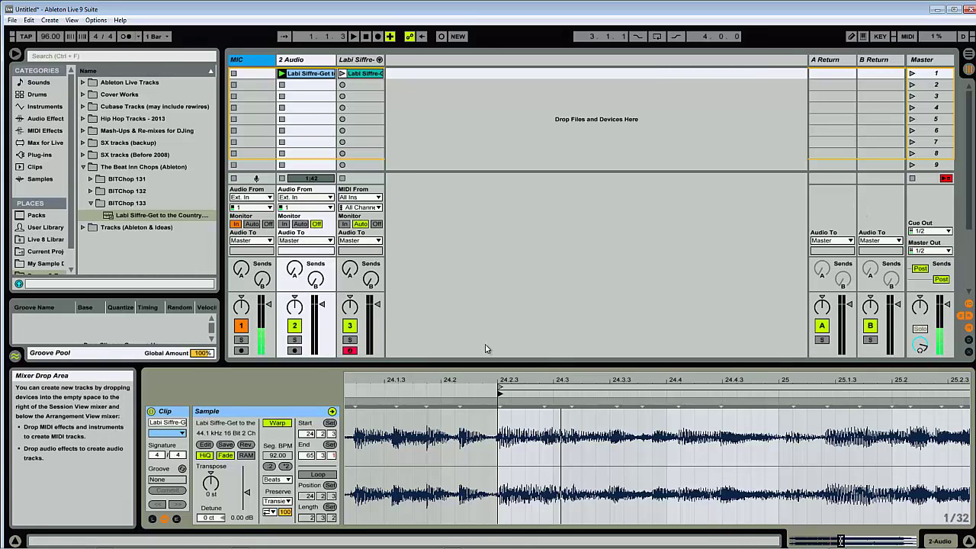
Disarm the new sliced MIDI track and audition the Labi Siffre audio clip from its start marker at 24.2.3.
click(349, 351)
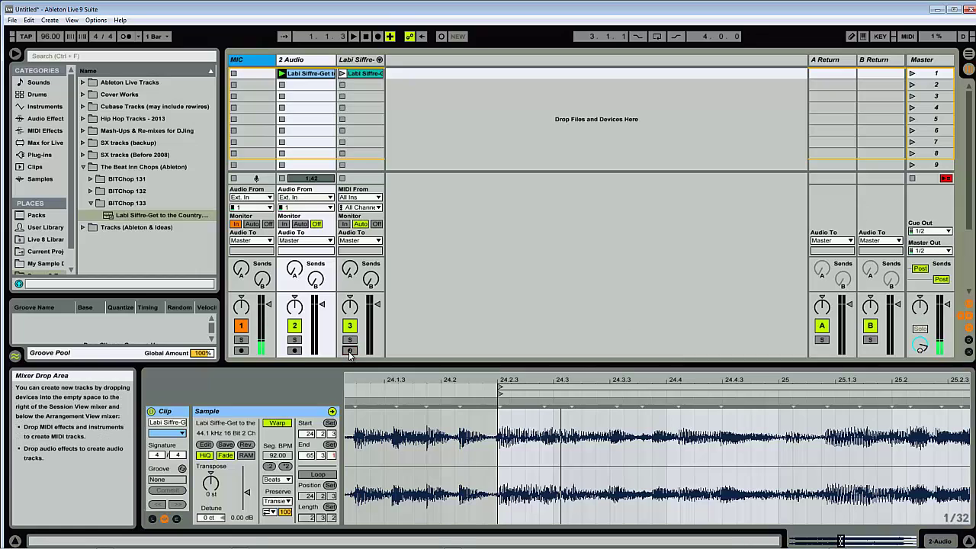
click(494, 376)
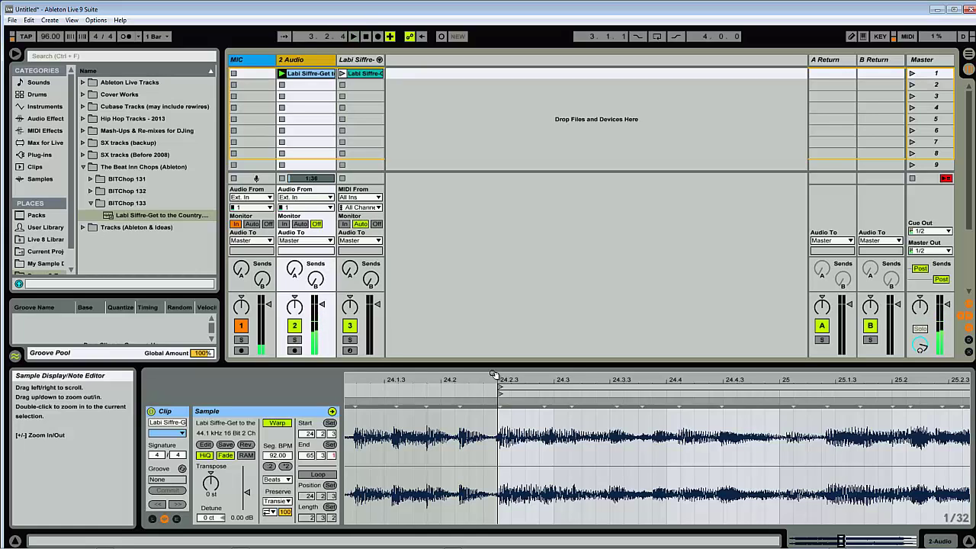
click(494, 376)
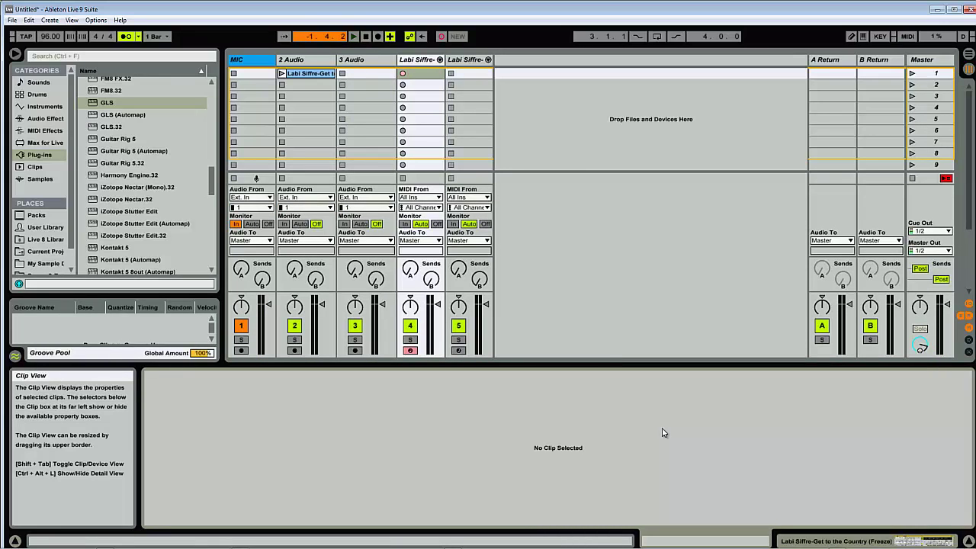
Record a performance of the slices into the first slot of sliced track 4 and toggle playback.
key(Return)
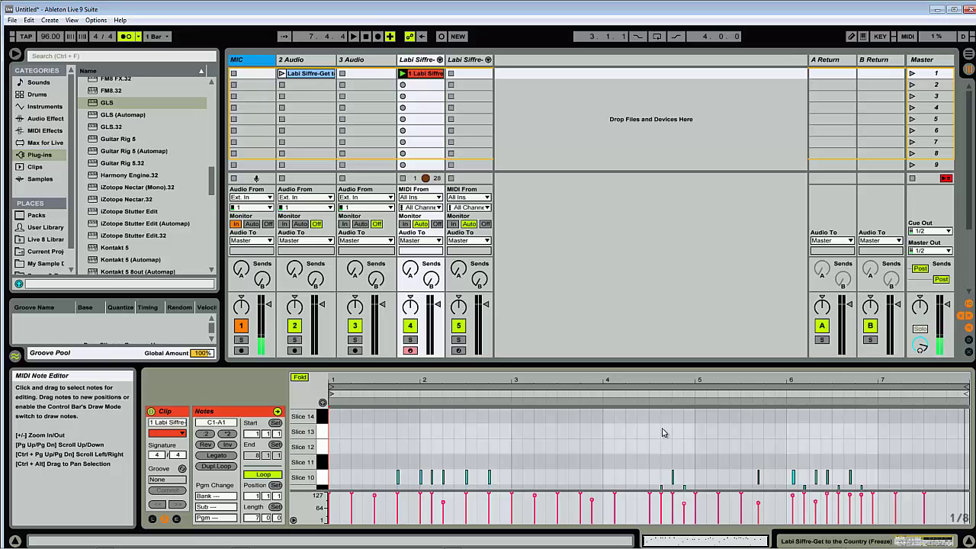
key(space)
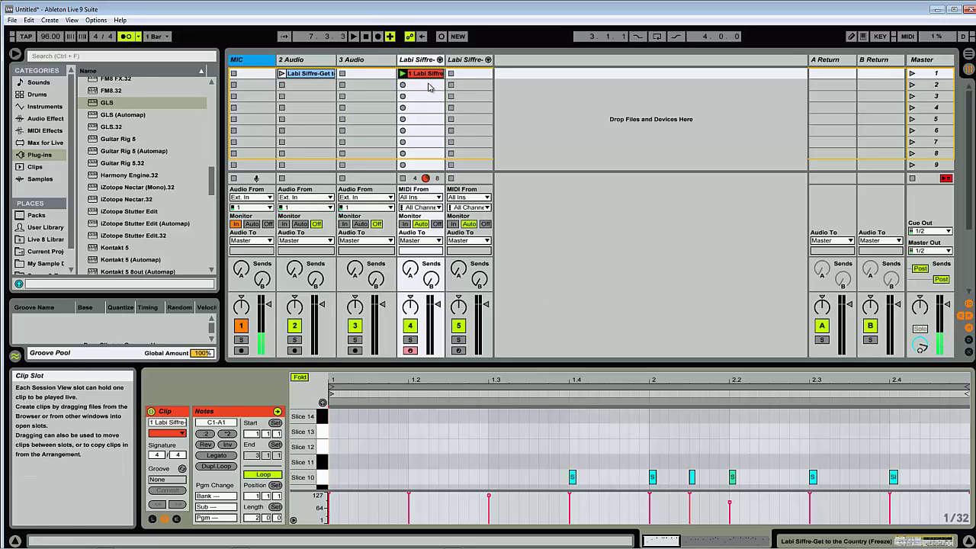
Set the recorded clip's loop length to 2 bars, move the loop position to 3.1.1 and toggle playback.
key(plus)
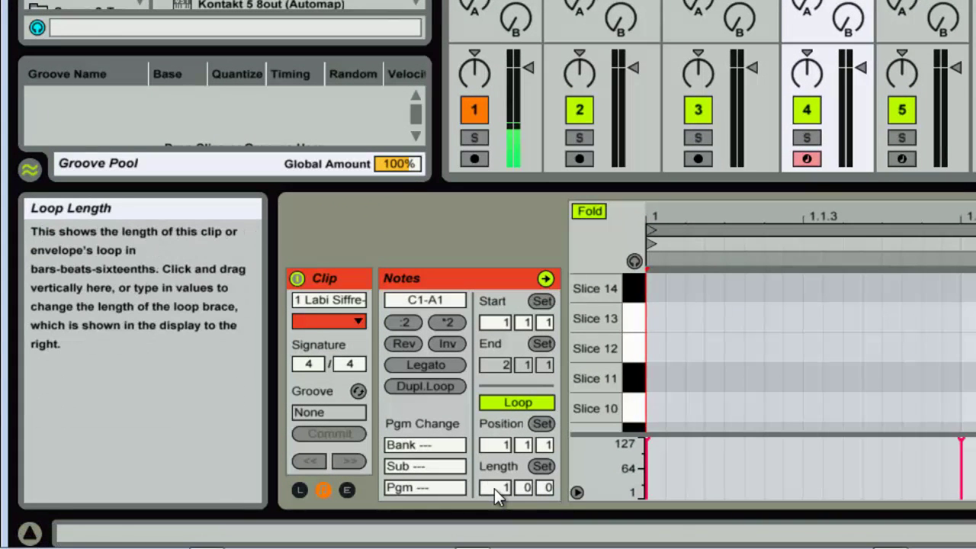
scroll(494, 489, up, 1)
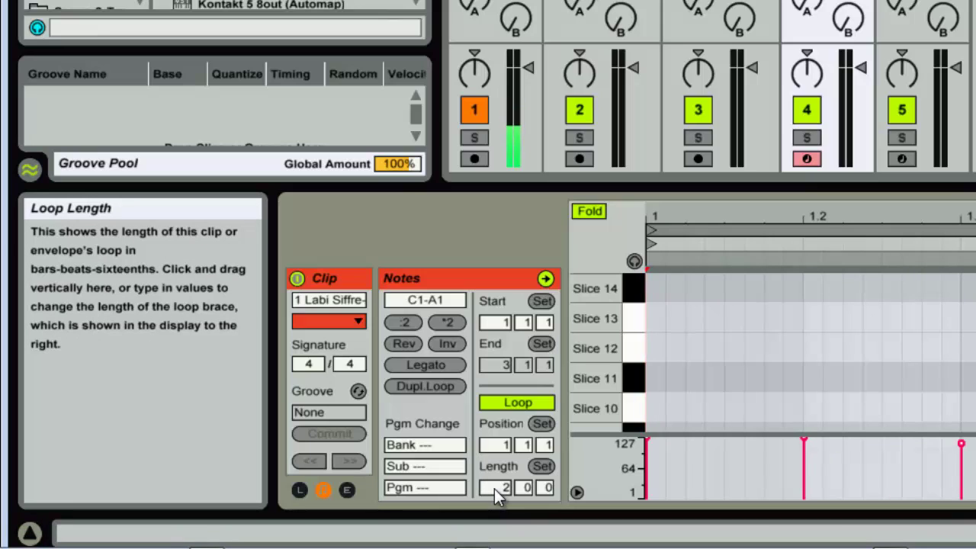
key(Up)
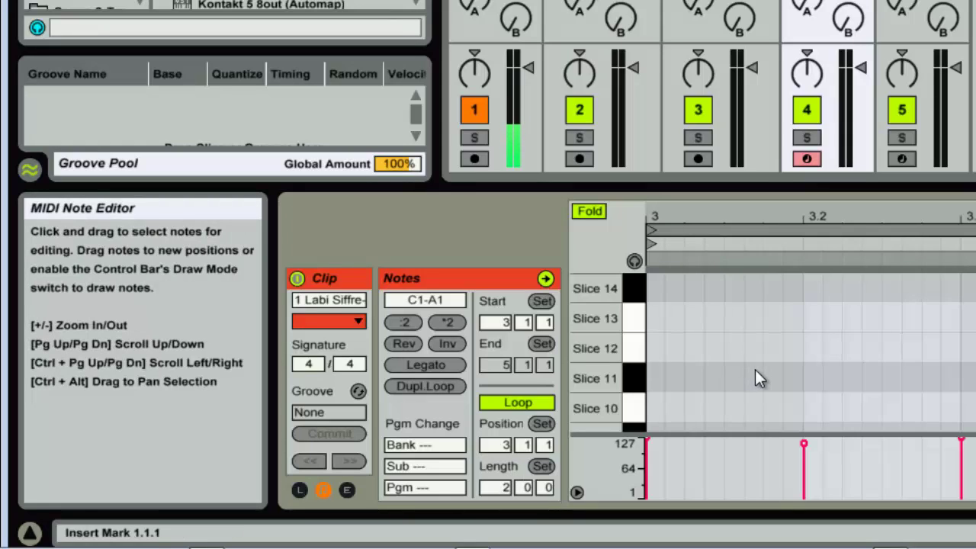
key(space)
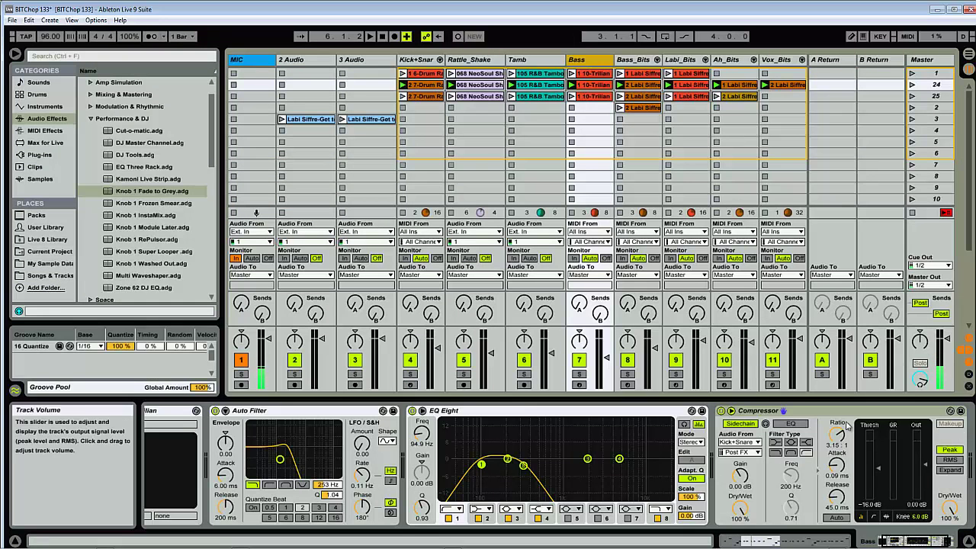
Open the Labi Siffre clip on the 2 Audio track and examine its full waveform.
click(934, 541)
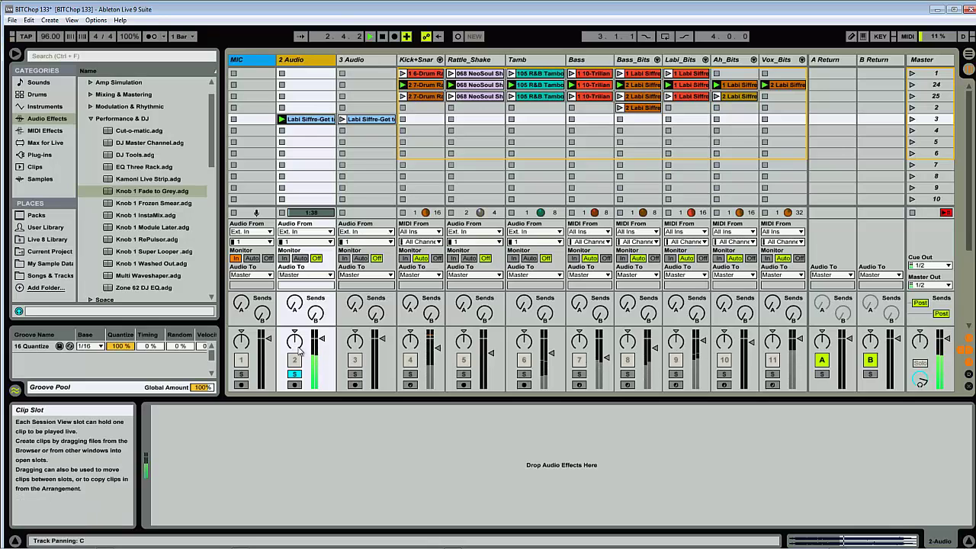
click(304, 118)
drag(434, 382, 440, 381)
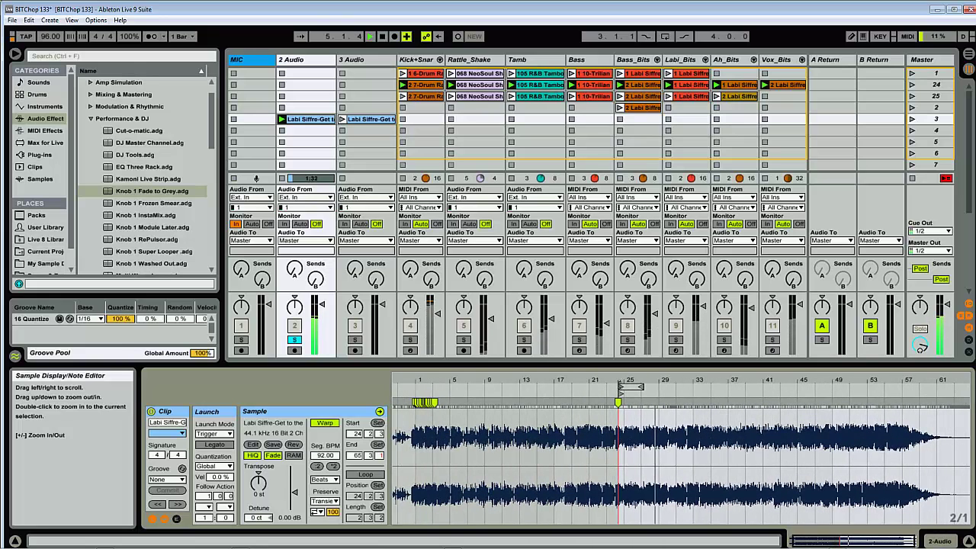
Move the Labi Siffre clip's loop brace to the song's beginning and set its start marker to 1.1.1.
drag(619, 386, 417, 387)
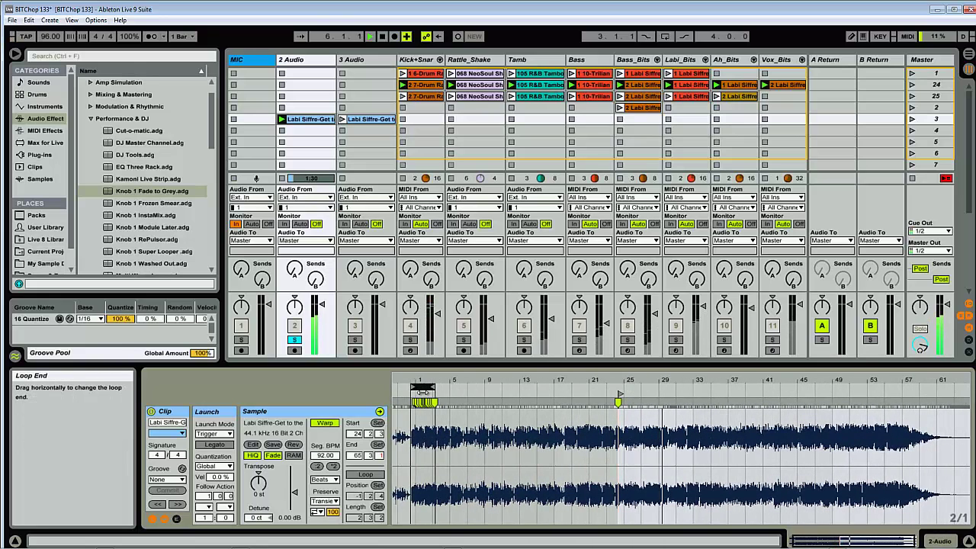
drag(621, 393, 432, 398)
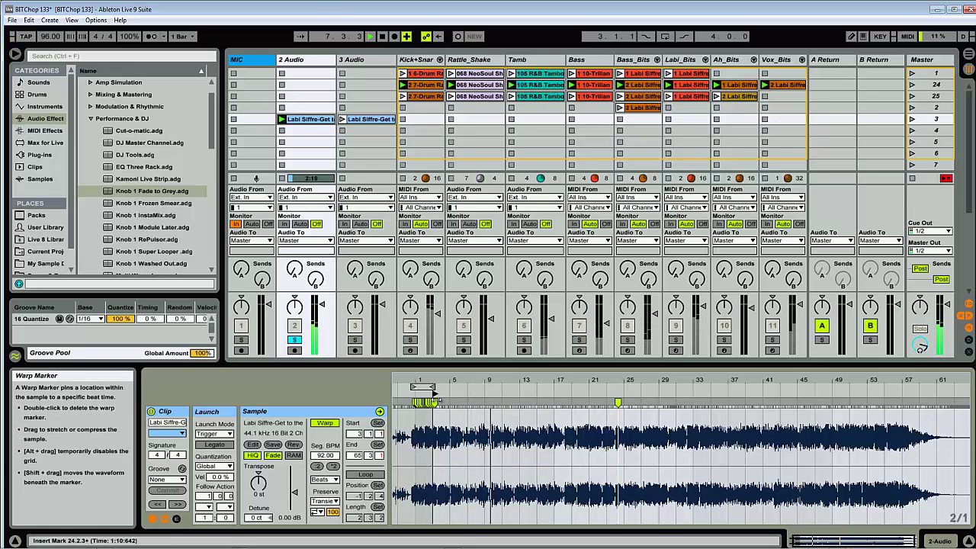
drag(432, 394, 421, 392)
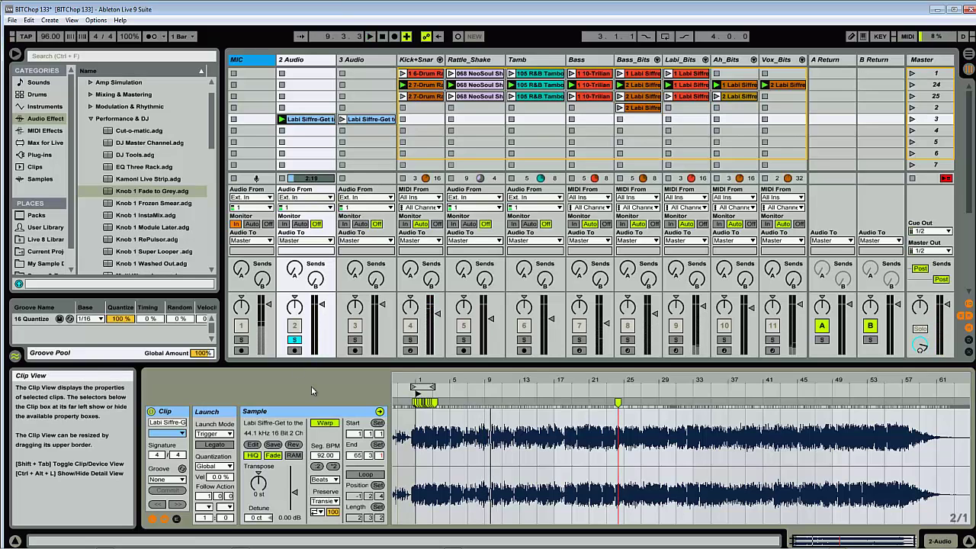
Unsolo the 2 Audio track, stop its Labi Siffre clip and play the full beat.
click(294, 340)
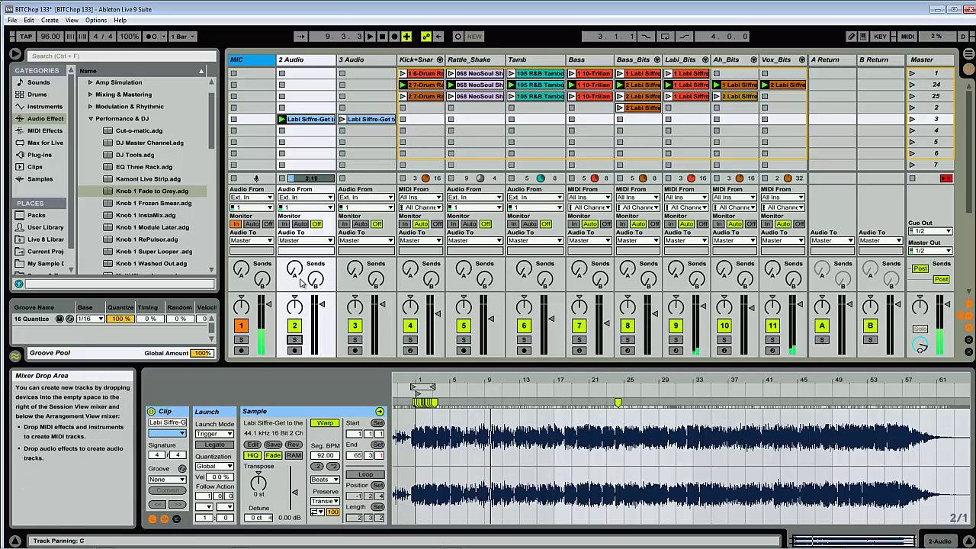
click(282, 130)
key(space)
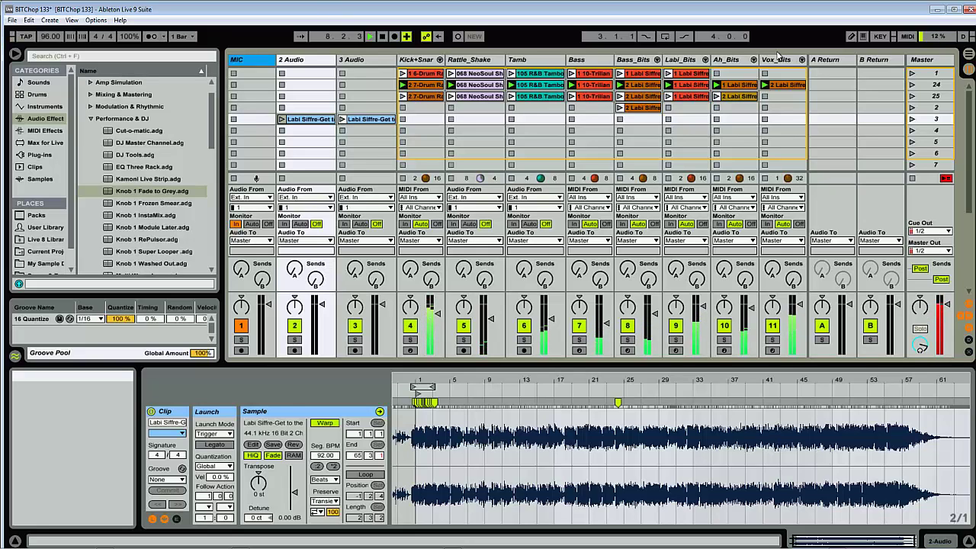
Launch scene 25 while the beat is playing.
key(Up)
key(Up)
key(Return)
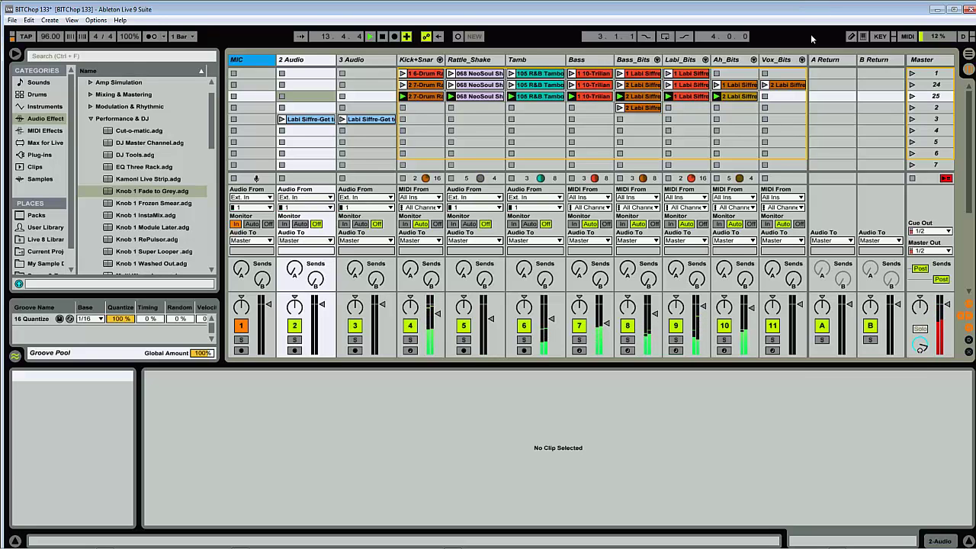
Open the Kick+Snare track's devices and examine its chain of Reverb, Compressor, Knob 1 Fade to Grey and Kick Processing.
click(480, 61)
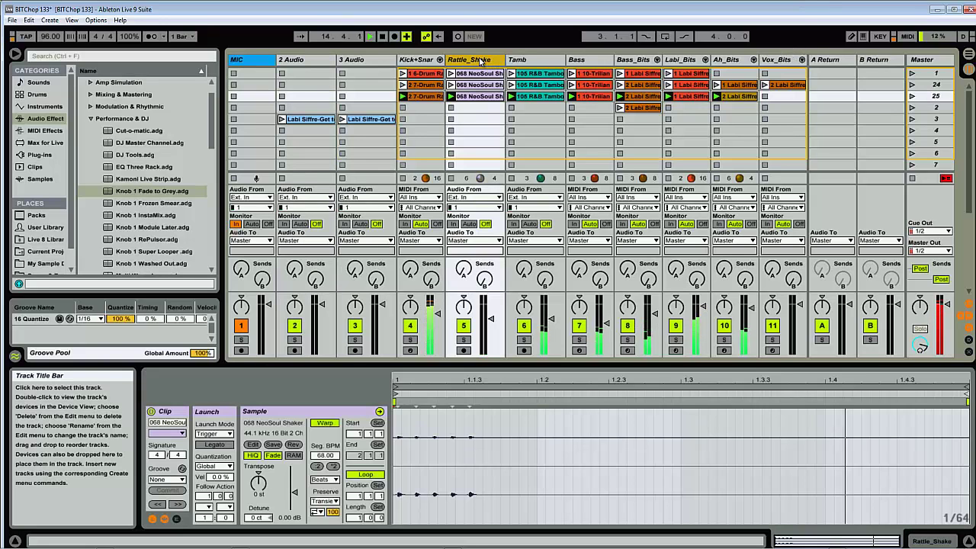
click(402, 97)
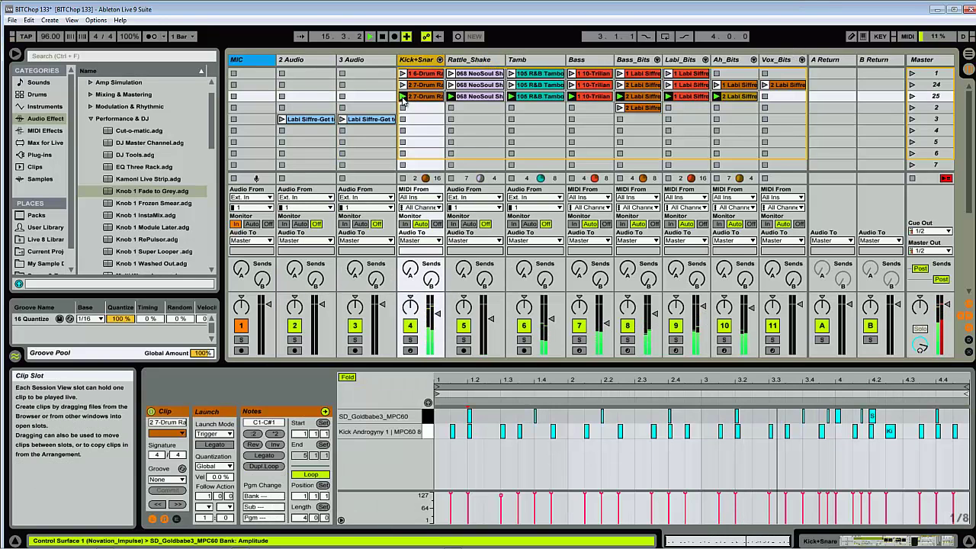
double_click(416, 60)
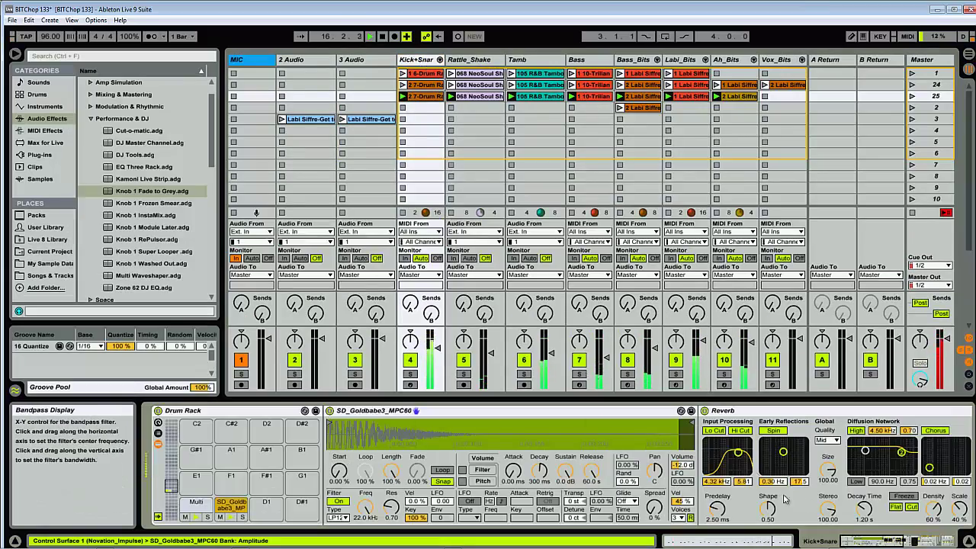
scroll(785, 500, right, 5)
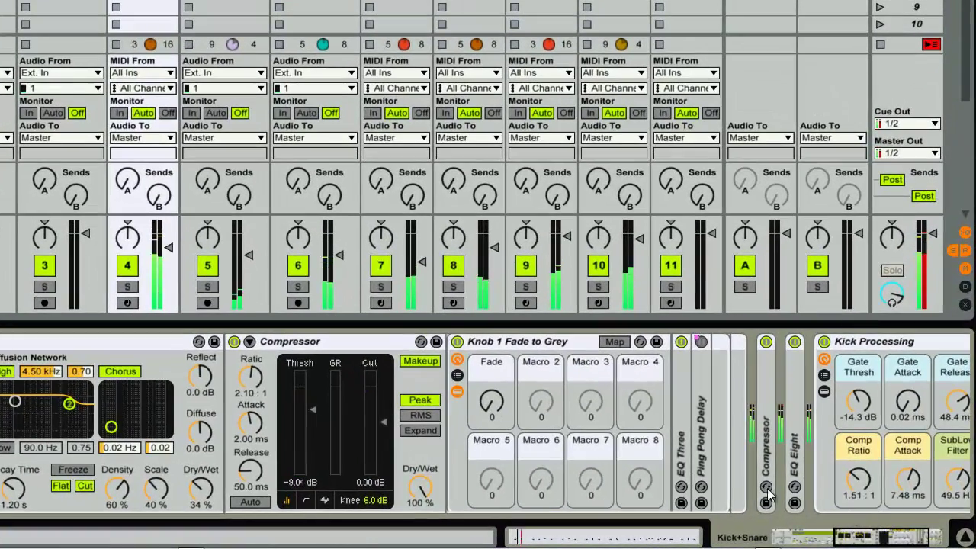
click(491, 366)
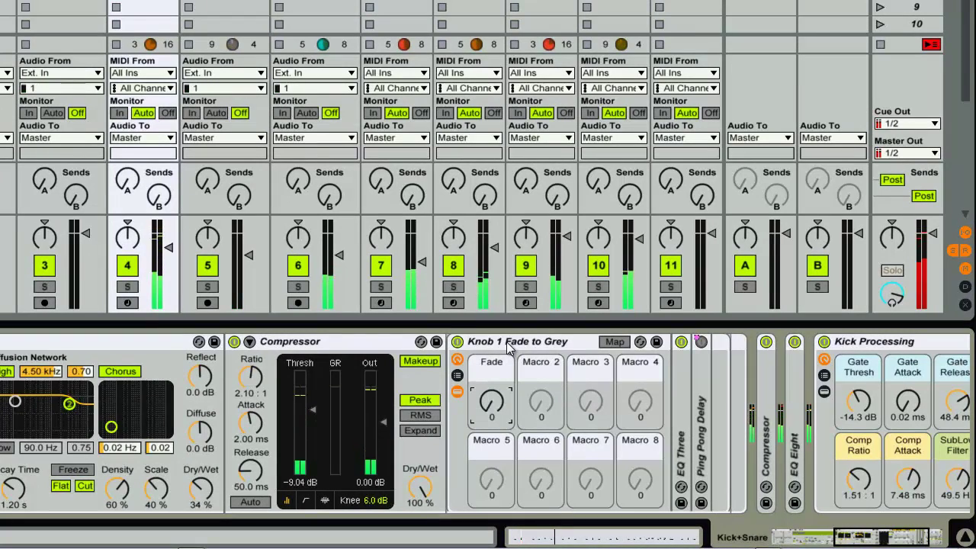
click(496, 388)
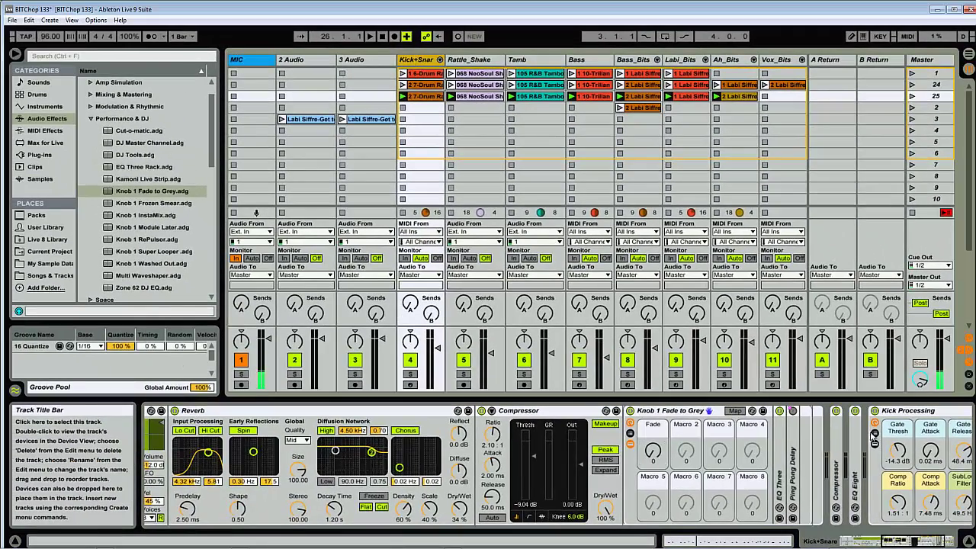
drag(903, 541, 862, 544)
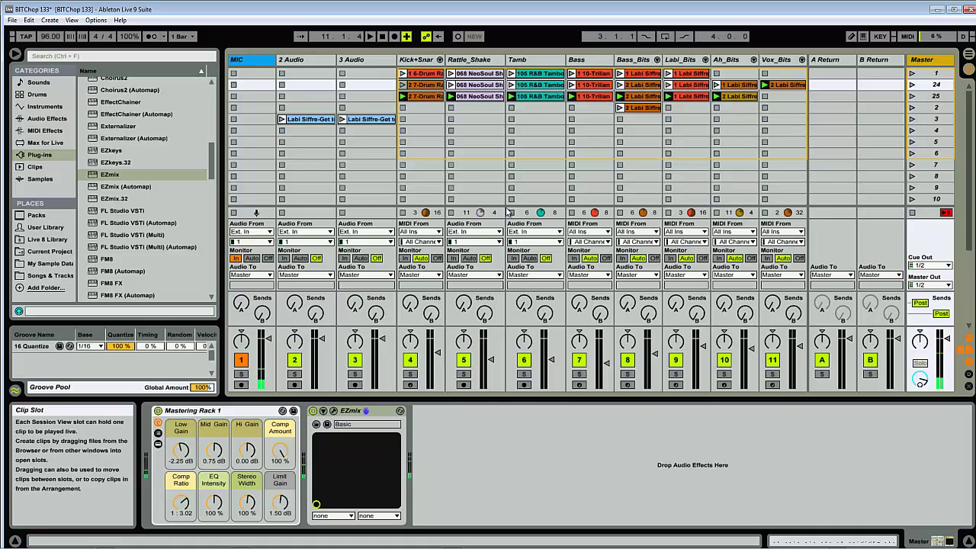
Browse the audio effect racks and examine the Mixing & Mastering presets.
click(54, 240)
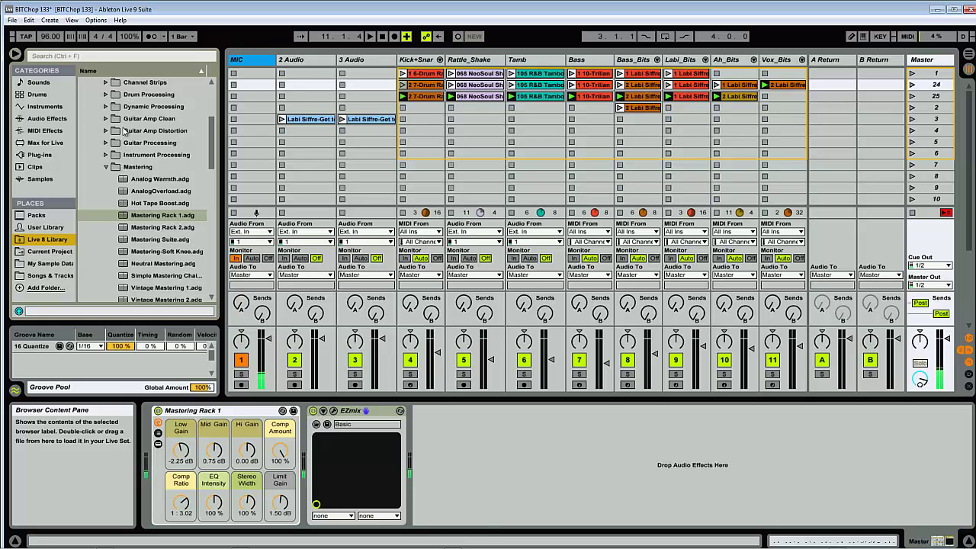
click(47, 118)
scroll(143, 130, up, 2)
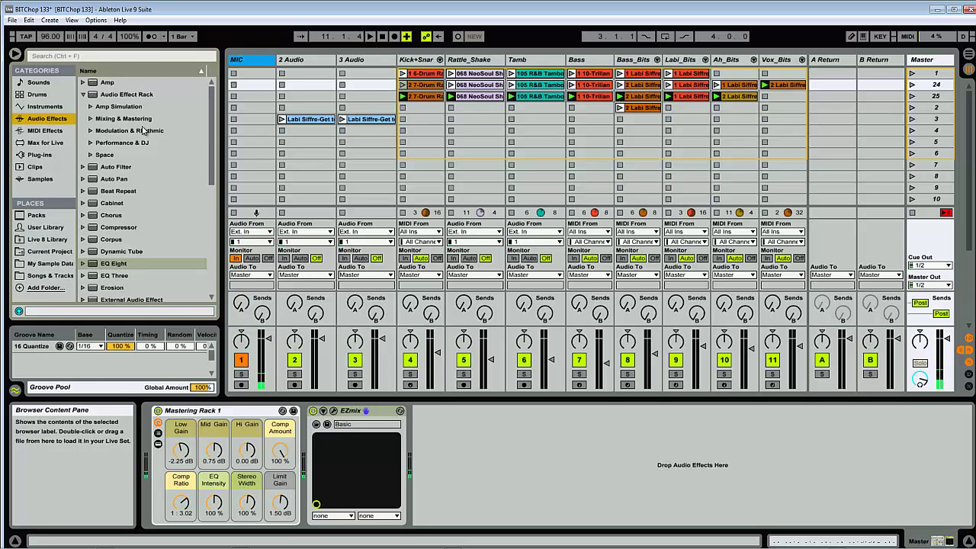
click(89, 119)
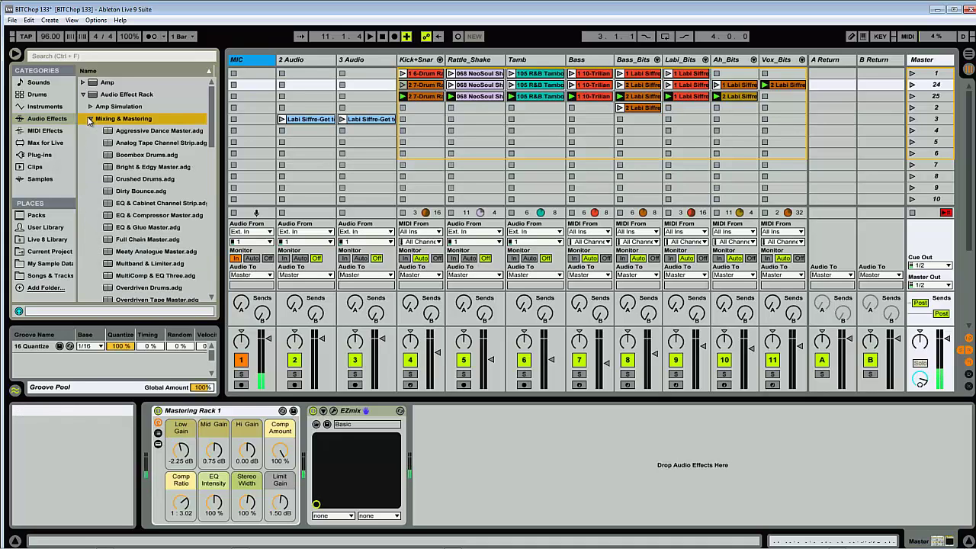
scroll(169, 194, down, 14)
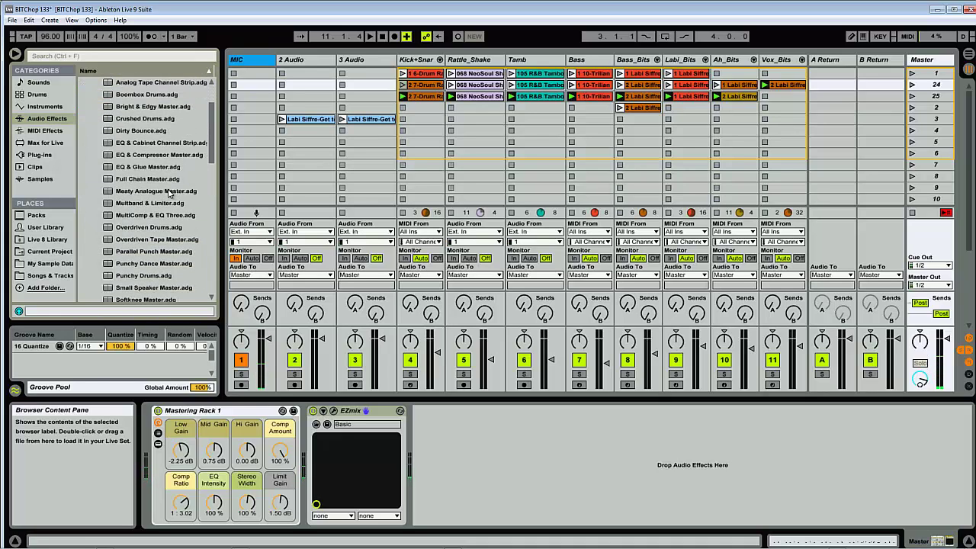
scroll(169, 194, up, 14)
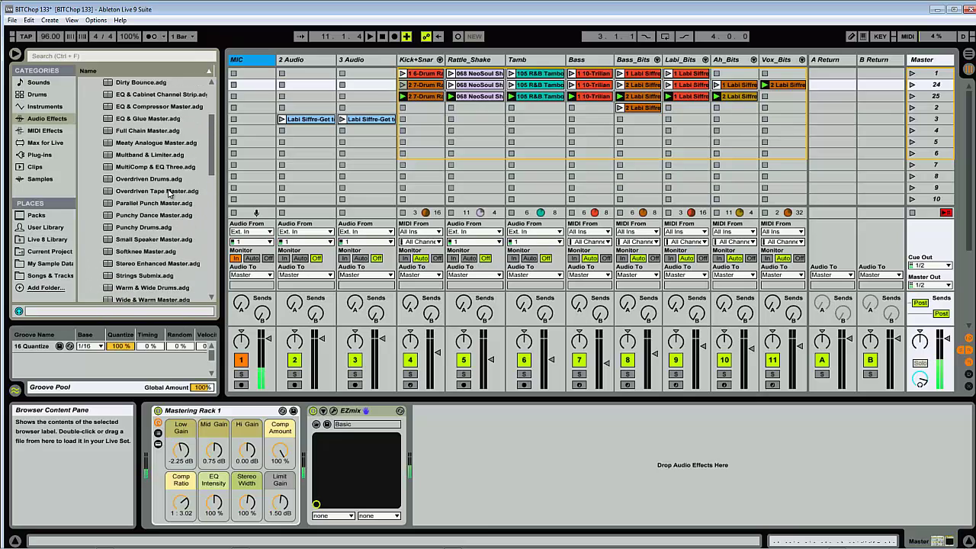
scroll(161, 173, down, 1)
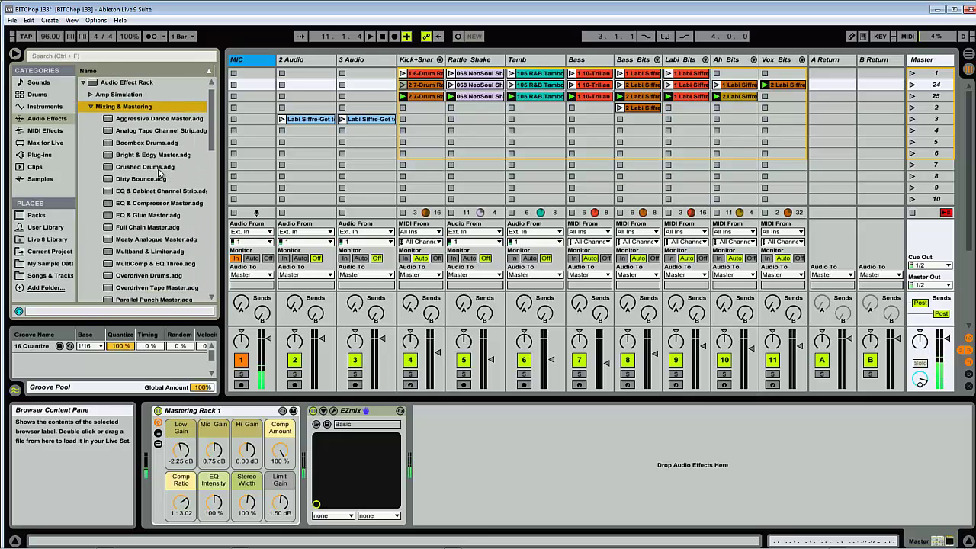
click(90, 107)
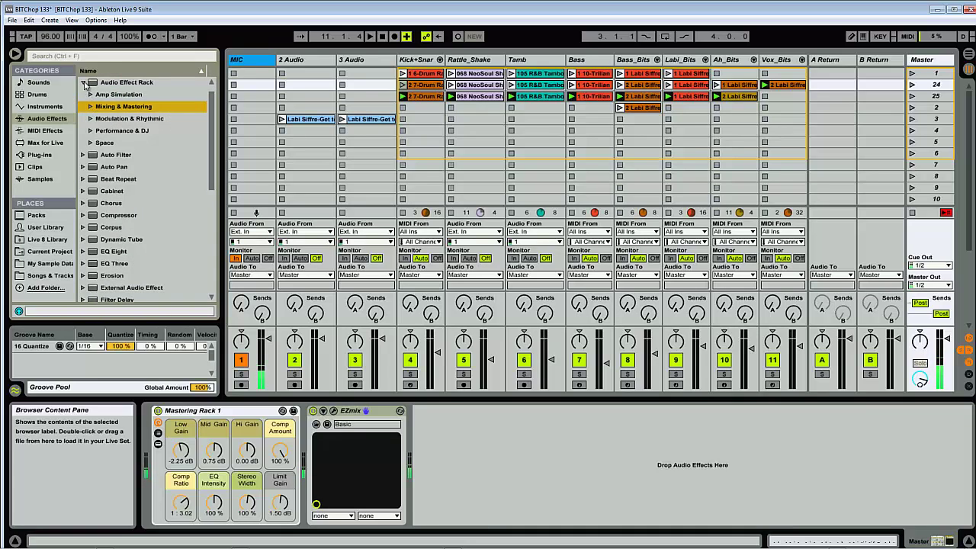
click(84, 81)
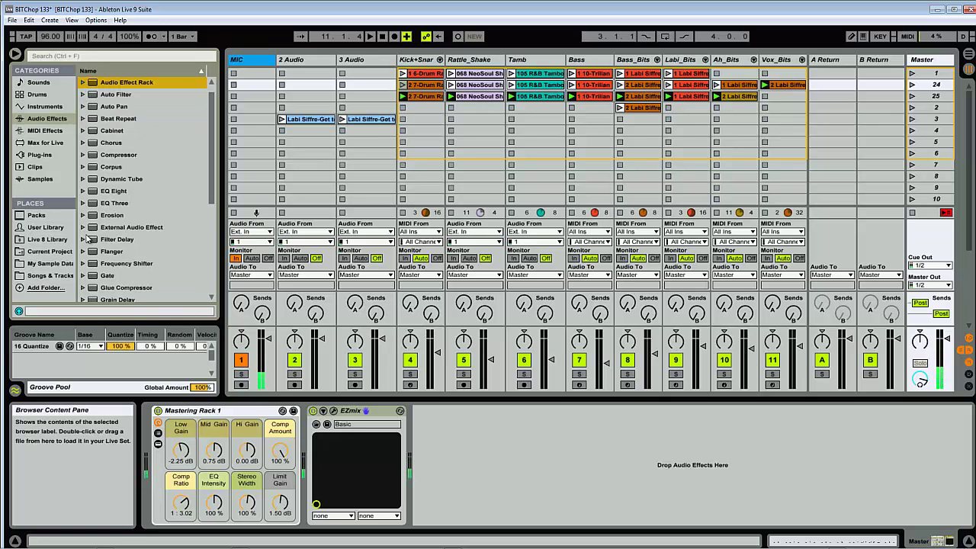
Examine the Mastering rack presets in the Live 8 Library around Mastering Rack 1.
click(55, 239)
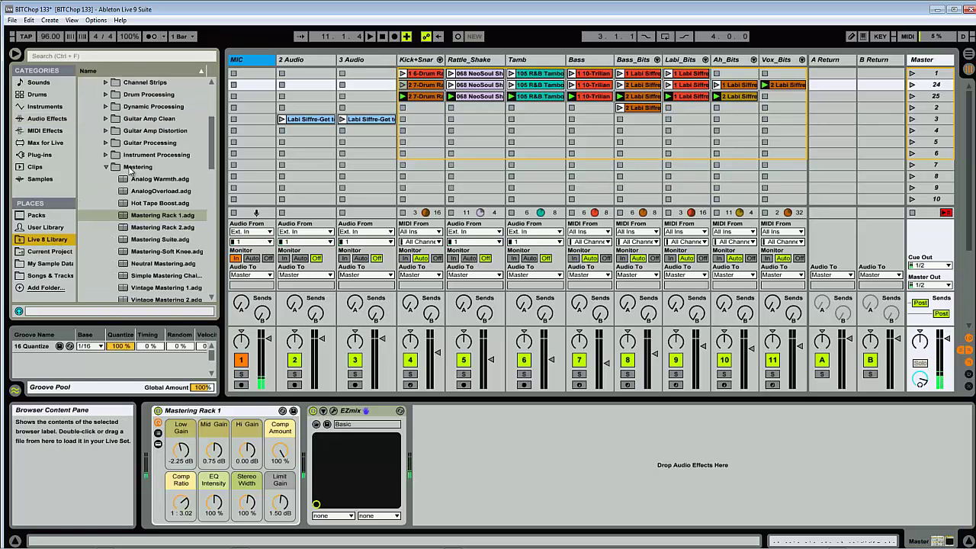
scroll(122, 178, down, 5)
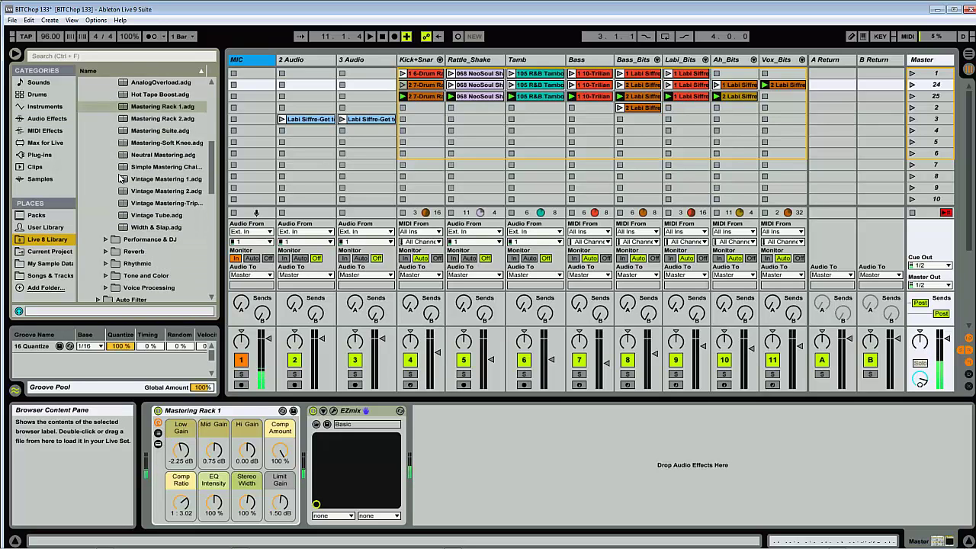
scroll(122, 179, up, 4)
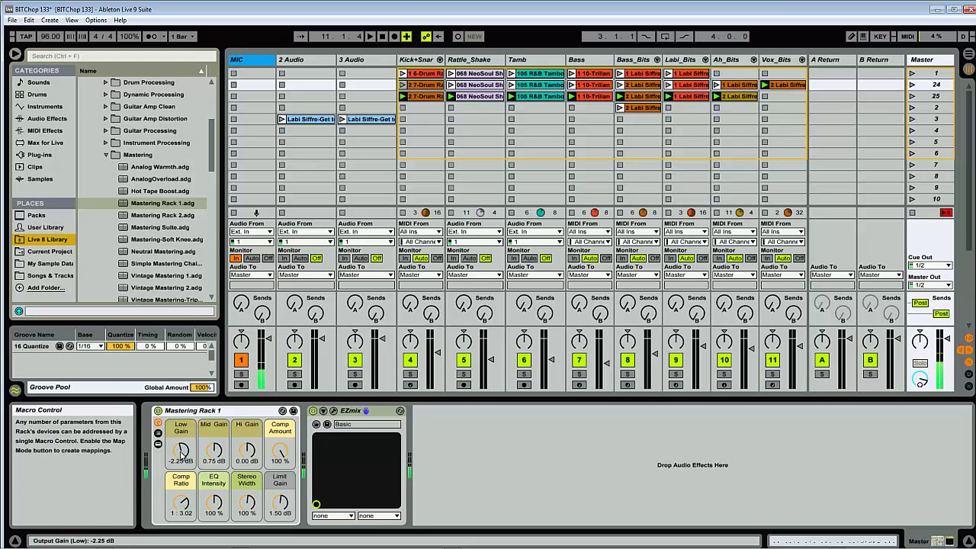
View the EZmix plug-in's Master Limiter preset on the Master track and close the plug-in window.
click(333, 412)
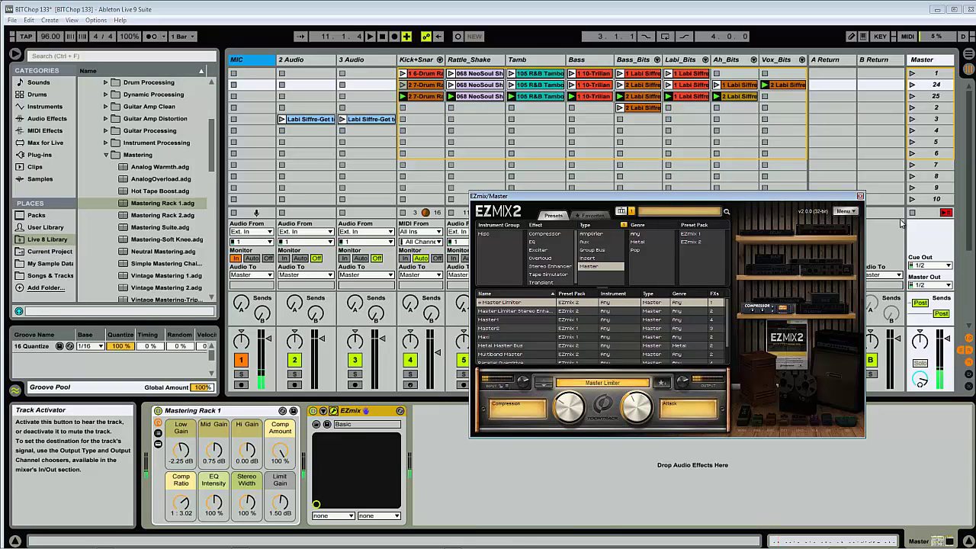
click(860, 195)
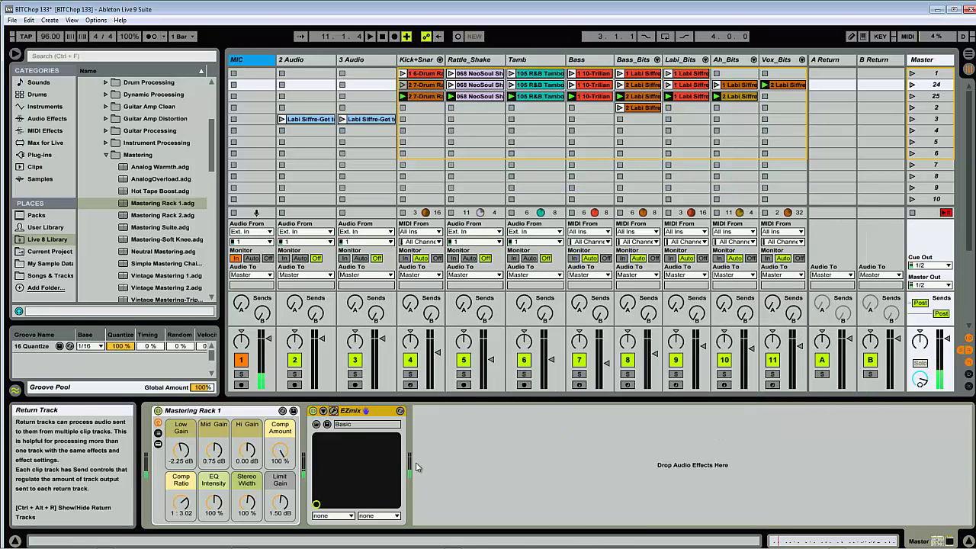